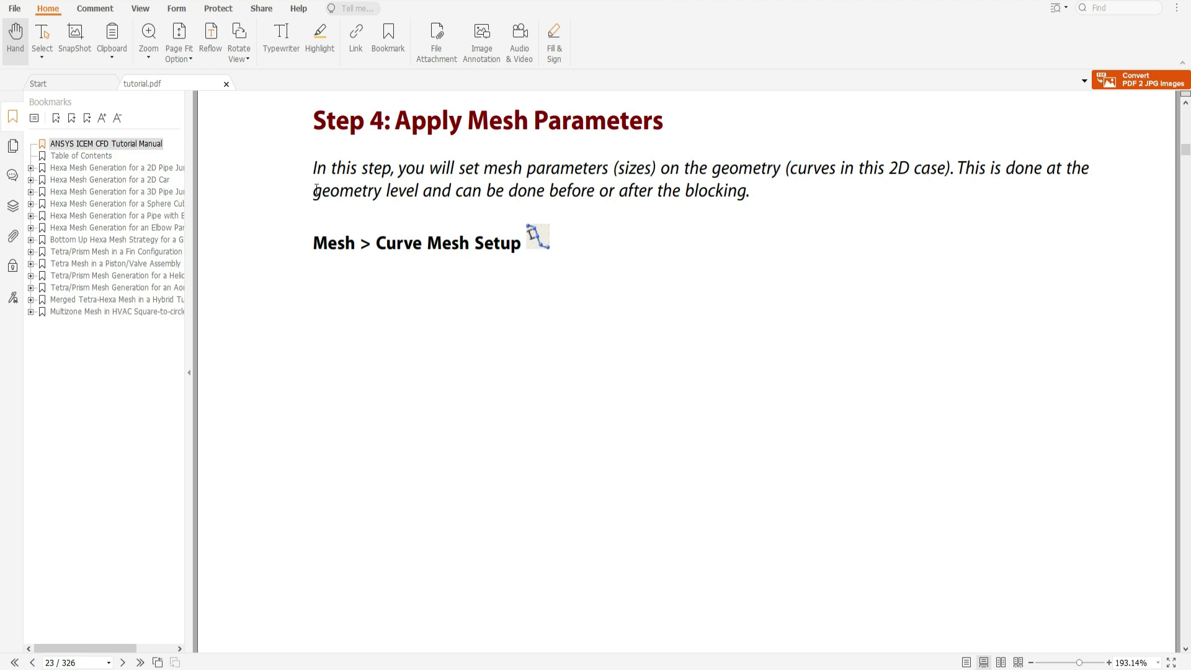
Read Step 4 in tutorial.pdf and scroll down to the Curve Mesh Setup figure on page 24.
{"action": "left_click_drag", "start_coordinate": [316, 189], "coordinate": [422, 191]}
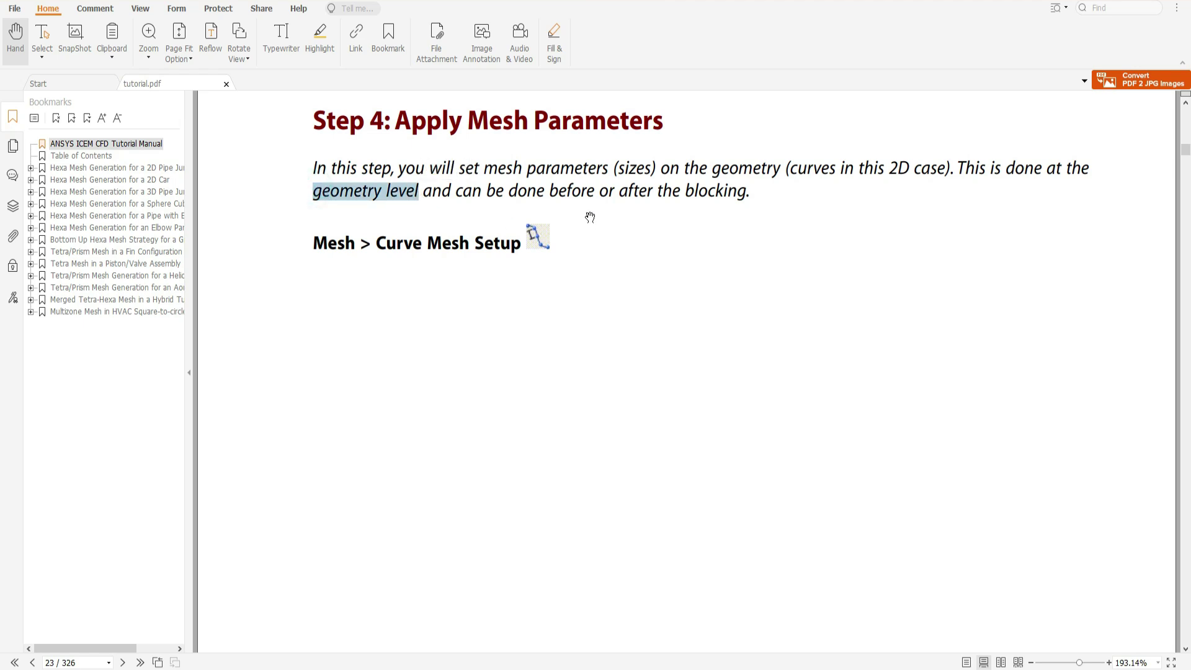
{"action": "left_click", "coordinate": [408, 292]}
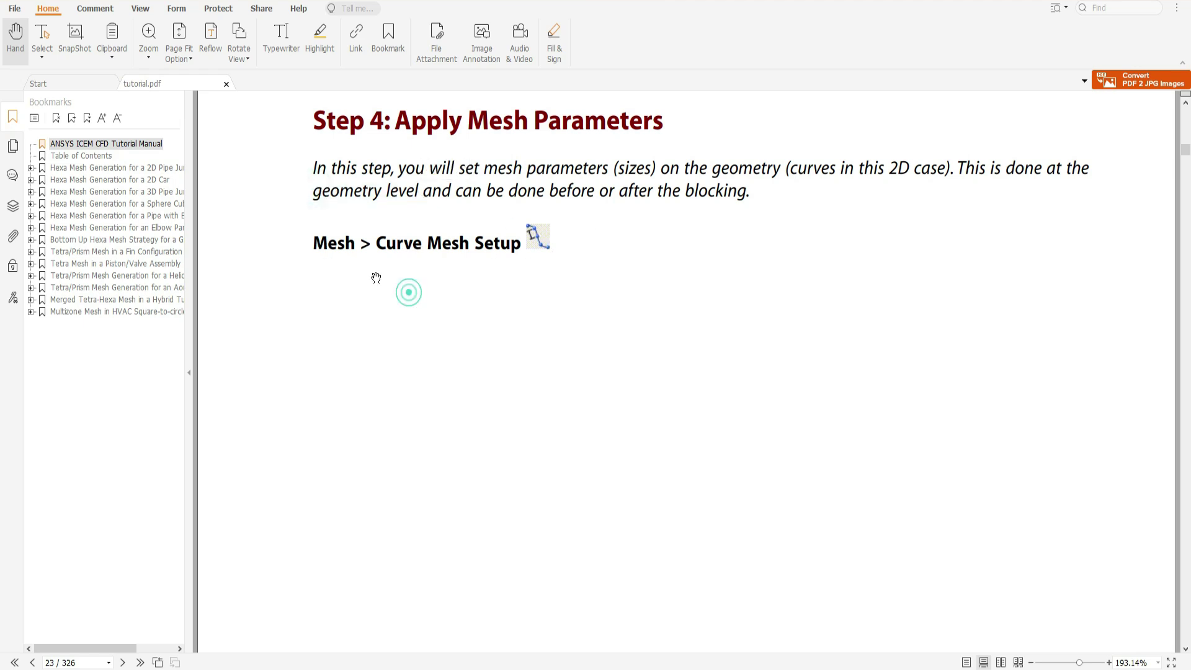
{"action": "scroll", "coordinate": [632, 378], "scroll_direction": "down", "scroll_amount": 10}
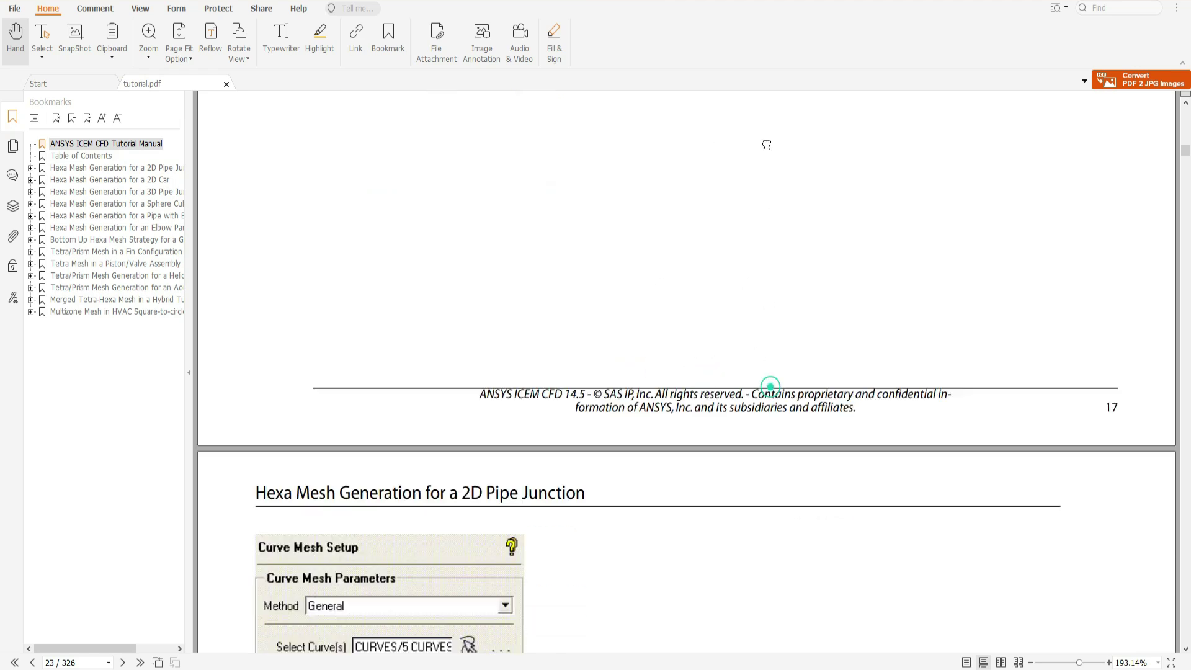
{"action": "left_click_drag", "start_coordinate": [779, 395], "coordinate": [779, 159]}
Scroll past the Curve Mesh Setup figure to steps 1–3 and highlight the Maximum size value 1.
{"action": "left_click_drag", "start_coordinate": [779, 265], "coordinate": [790, 225]}
{"action": "scroll", "coordinate": [590, 393], "scroll_direction": "down", "scroll_amount": 8}
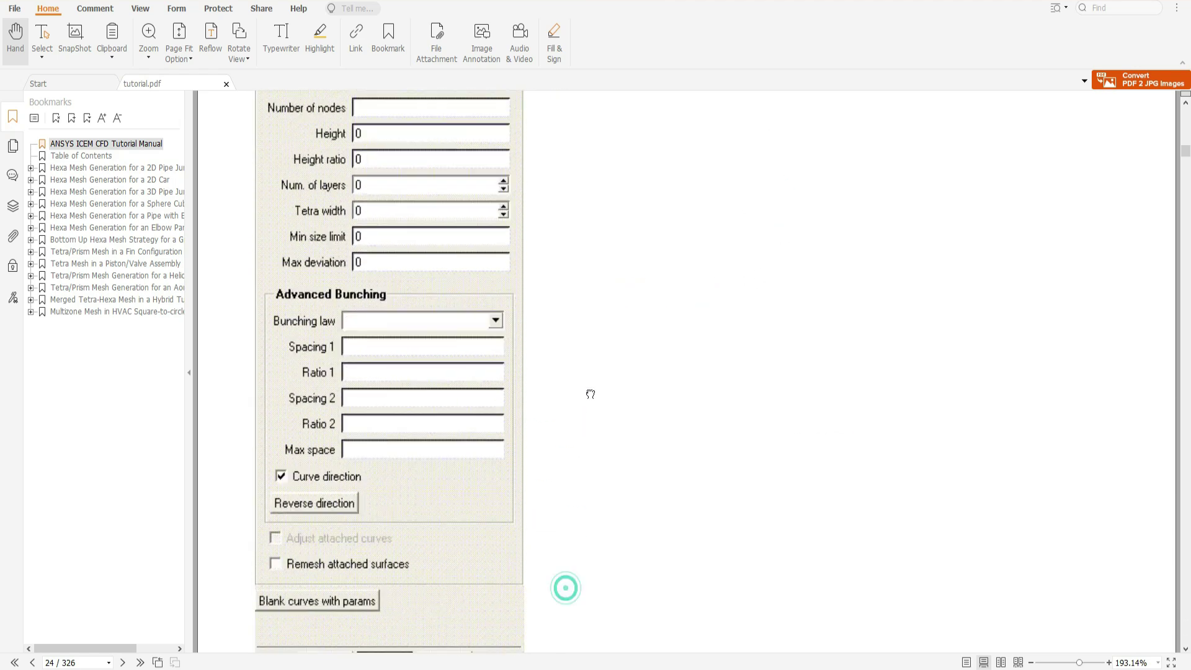
{"action": "scroll", "coordinate": [665, 257], "scroll_direction": "down", "scroll_amount": 1}
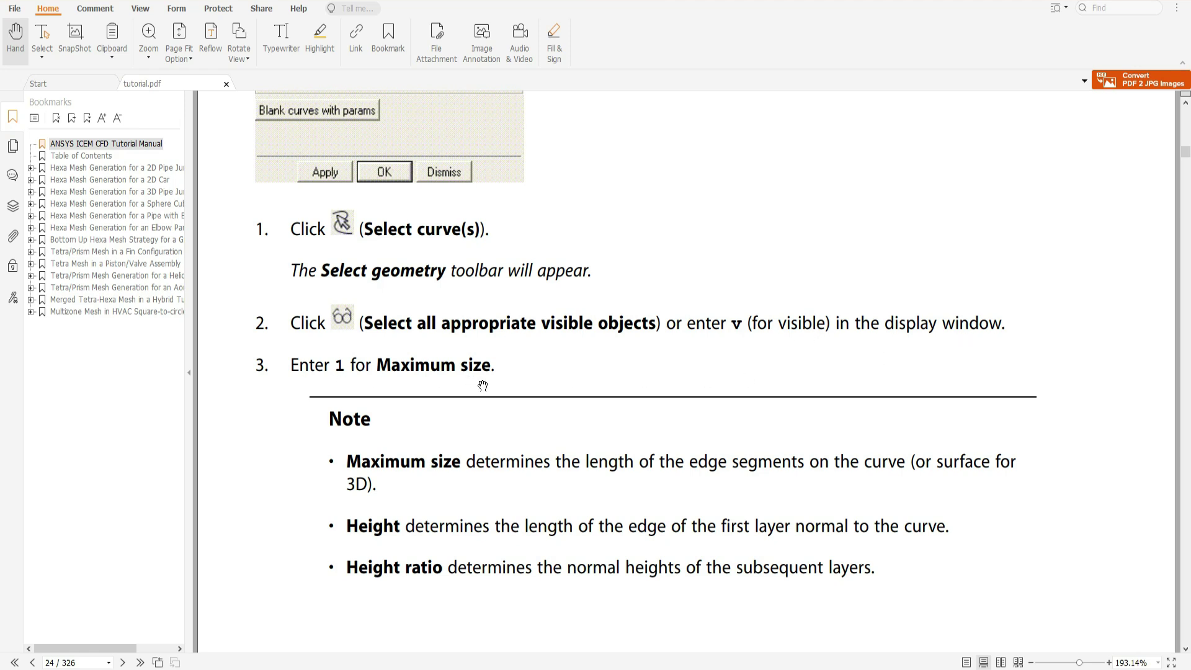
{"action": "double_click", "coordinate": [339, 364]}
Highlight 'edge segment', 'normal to the curve' and 'normal heights' in the Note, then scroll toward page 25.
{"action": "scroll", "coordinate": [527, 337], "scroll_direction": "down", "scroll_amount": 3}
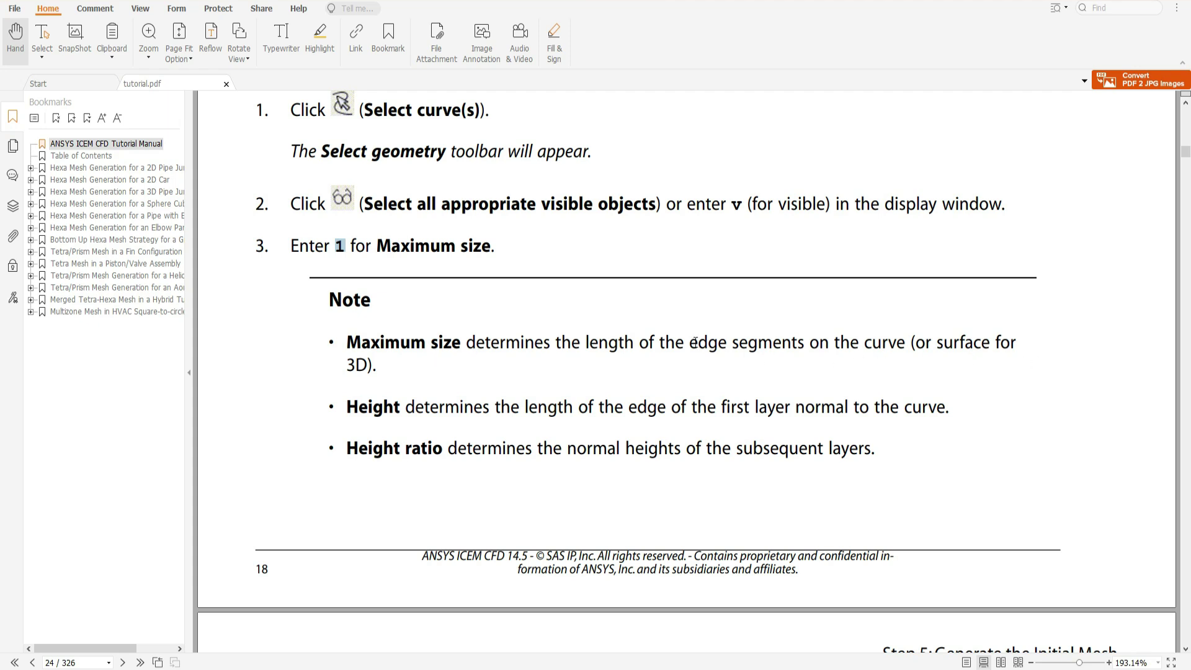
{"action": "left_click_drag", "start_coordinate": [689, 342], "coordinate": [797, 343]}
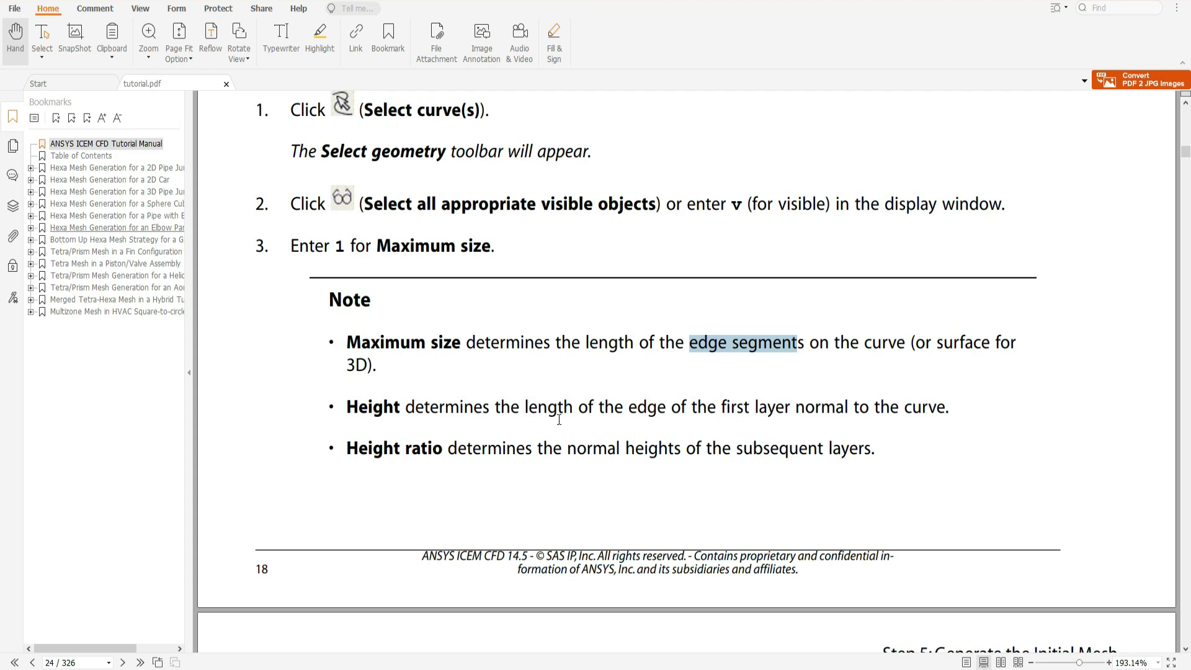
{"action": "left_click_drag", "start_coordinate": [527, 407], "coordinate": [623, 408]}
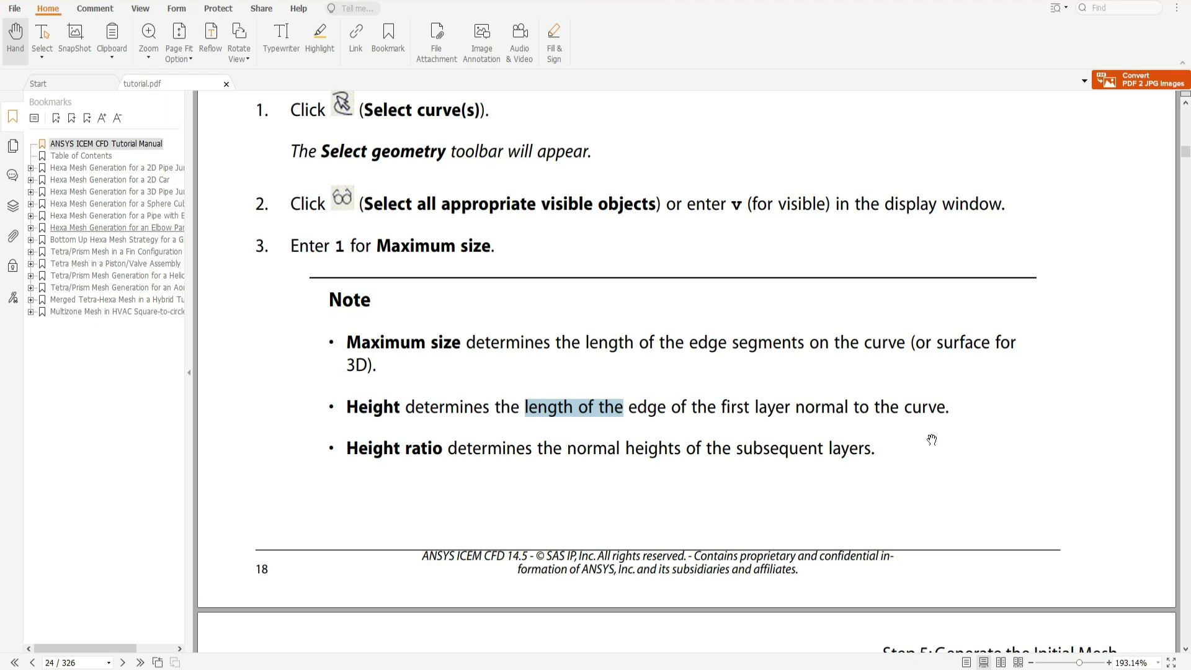
{"action": "left_click_drag", "start_coordinate": [796, 407], "coordinate": [947, 407]}
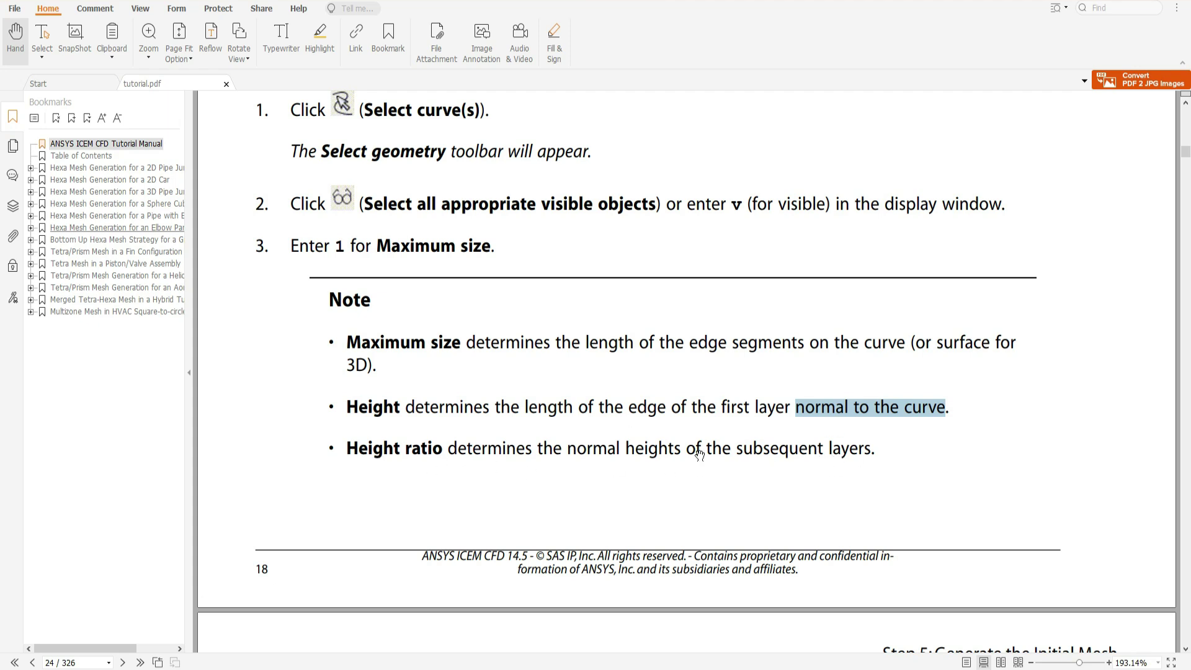
{"action": "left_click_drag", "start_coordinate": [568, 448], "coordinate": [682, 449]}
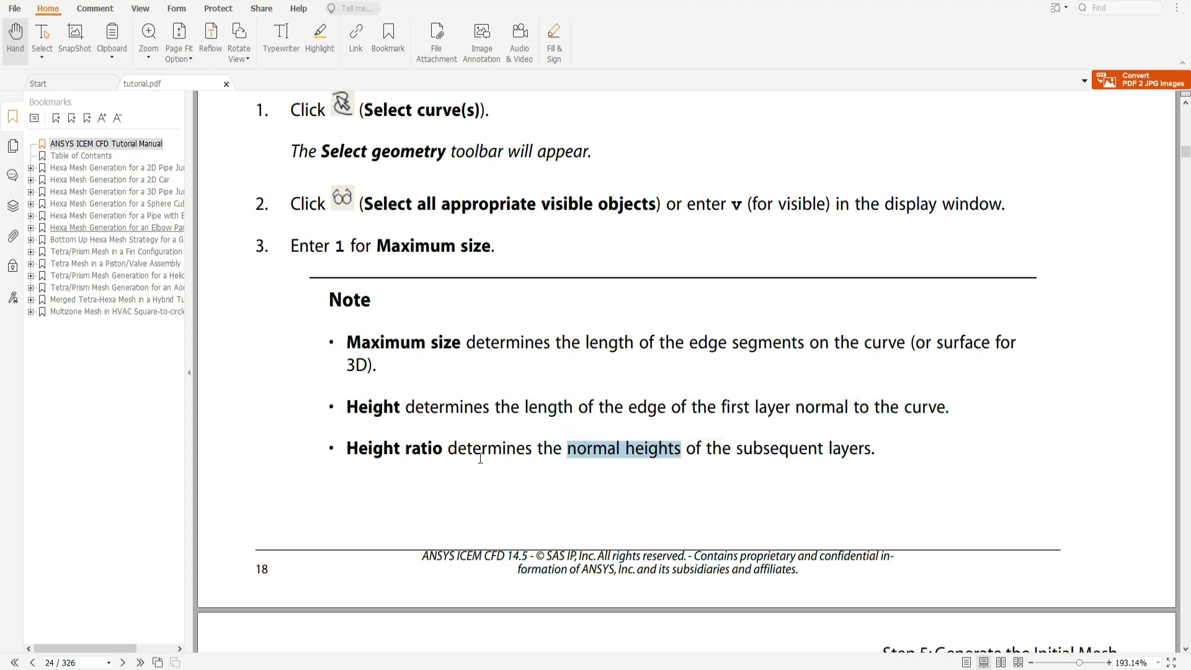
{"action": "left_click", "coordinate": [554, 524]}
{"action": "scroll", "coordinate": [555, 523], "scroll_direction": "down", "scroll_amount": 7}
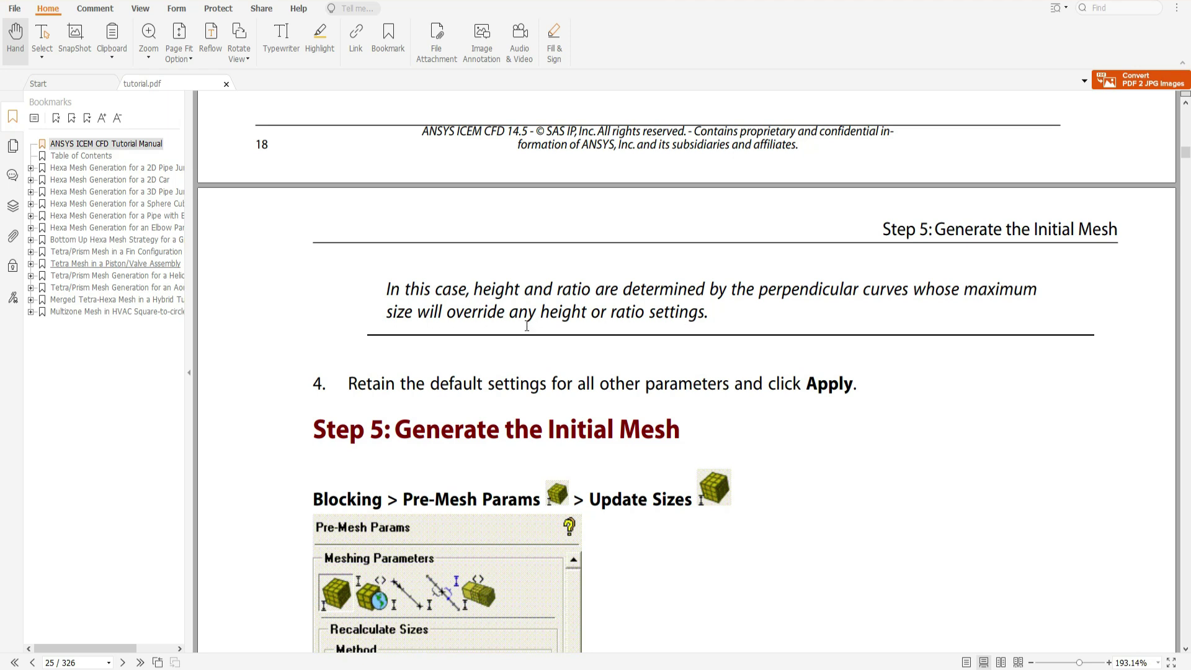
Read through the Pre-Mesh Params panel figure and its first steps in Step 5.
{"action": "scroll", "coordinate": [811, 434], "scroll_direction": "down", "scroll_amount": 3}
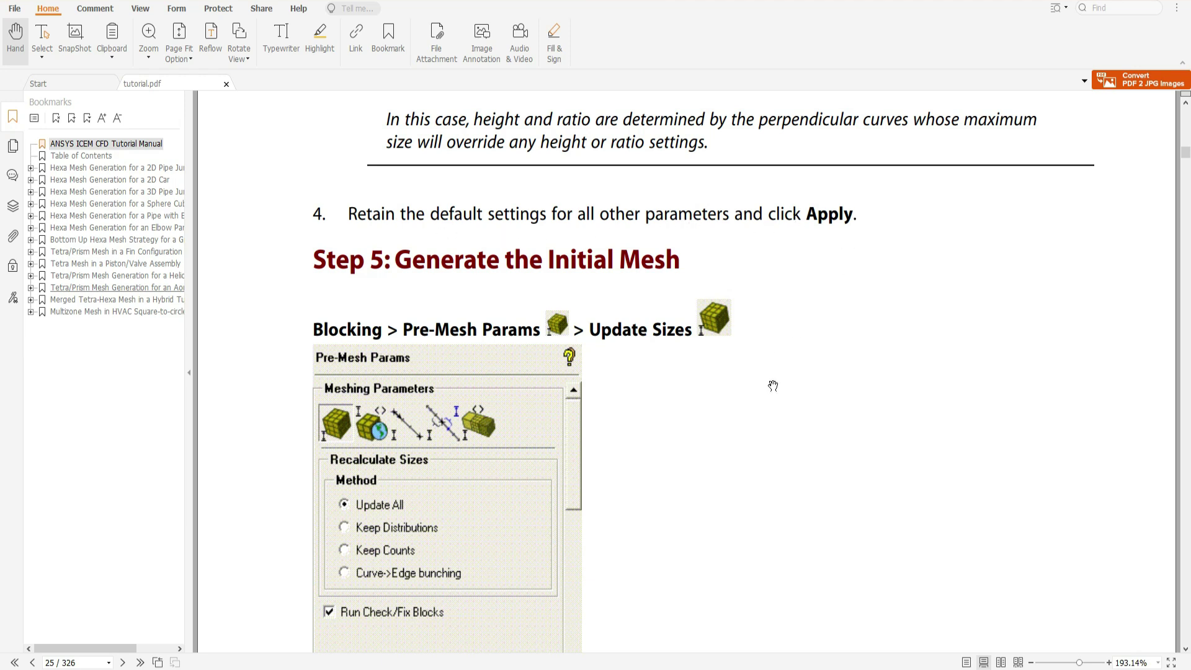
{"action": "left_click_drag", "start_coordinate": [773, 385], "coordinate": [780, 332]}
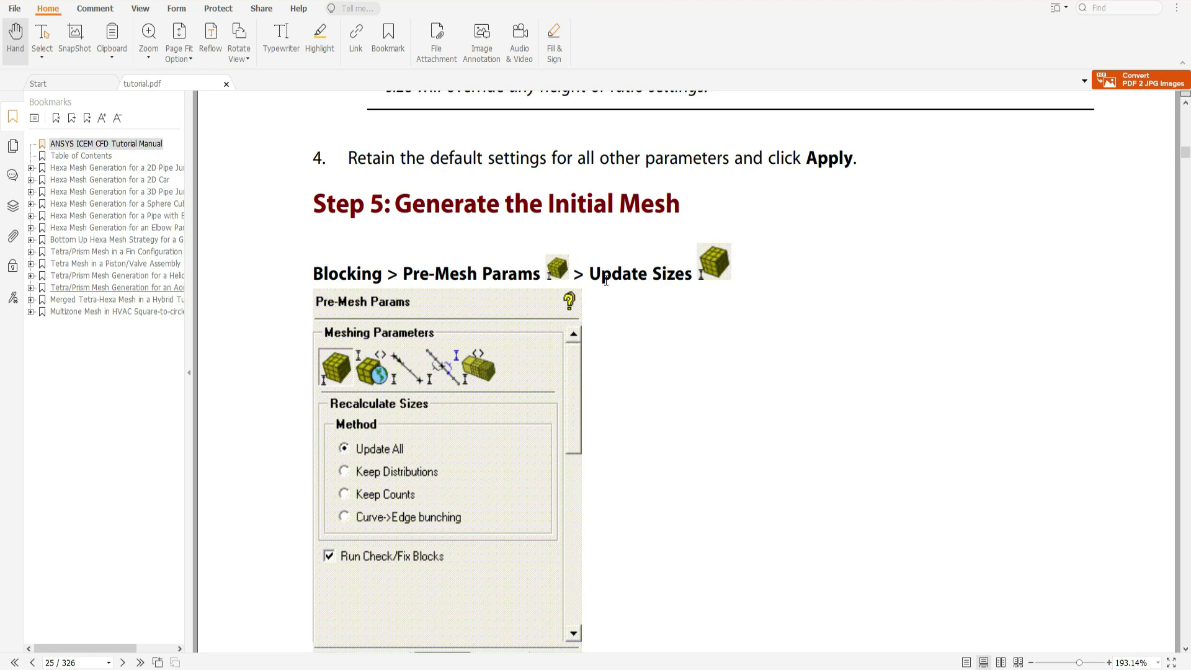
{"action": "left_click_drag", "start_coordinate": [596, 590], "coordinate": [651, 295]}
{"action": "scroll", "coordinate": [742, 188], "scroll_direction": "up", "scroll_amount": 3}
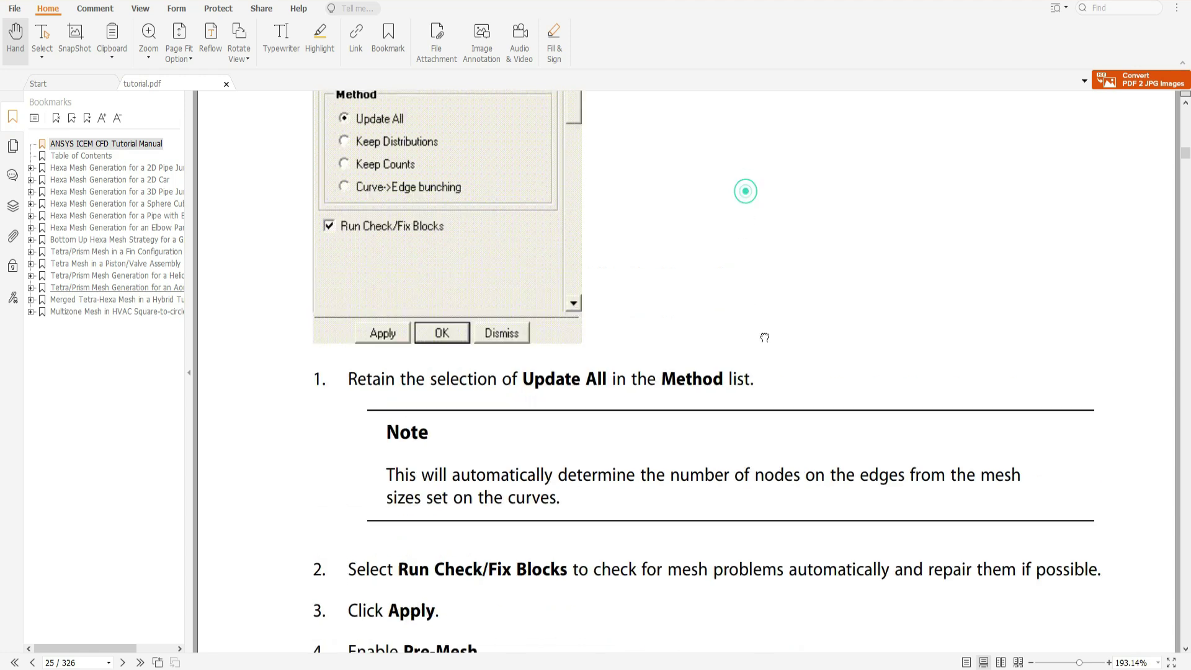
{"action": "scroll", "coordinate": [678, 215], "scroll_direction": "down", "scroll_amount": 2}
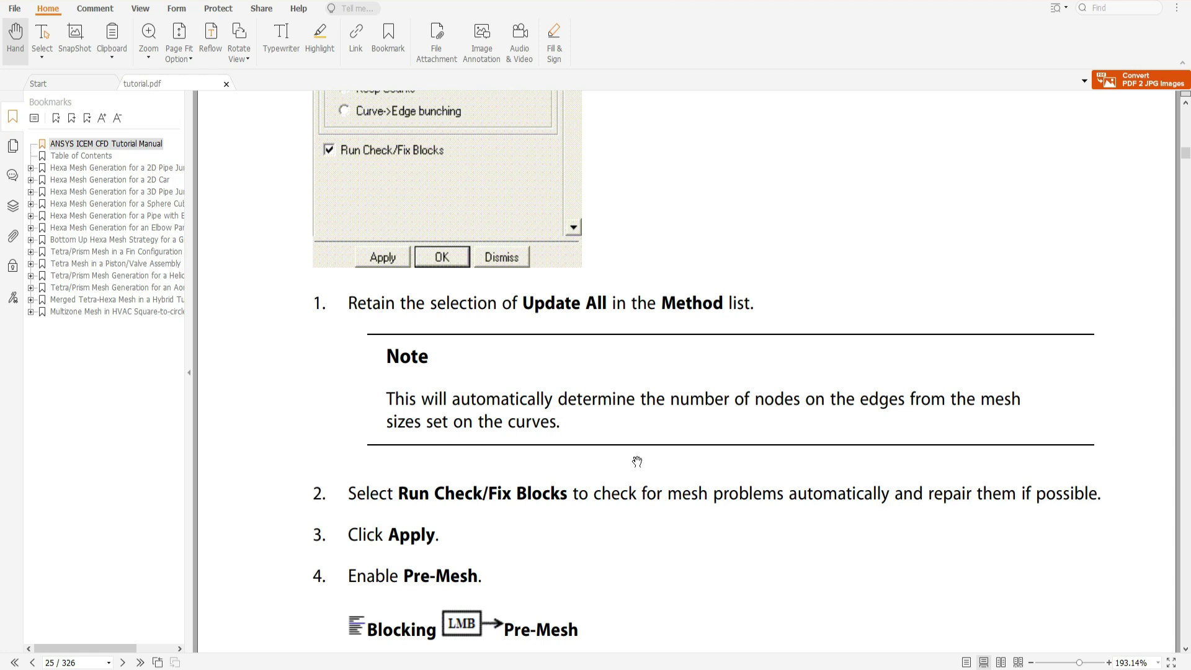
{"action": "scroll", "coordinate": [637, 461], "scroll_direction": "down", "scroll_amount": 4}
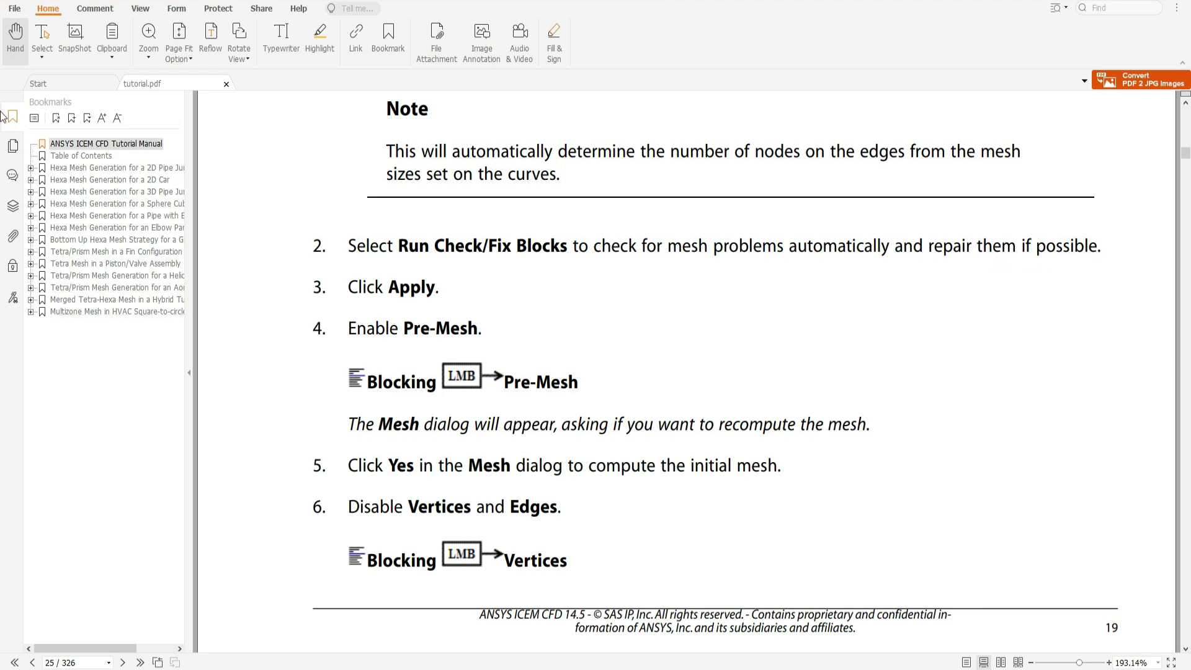
{"action": "scroll", "coordinate": [667, 202], "scroll_direction": "up", "scroll_amount": 5}
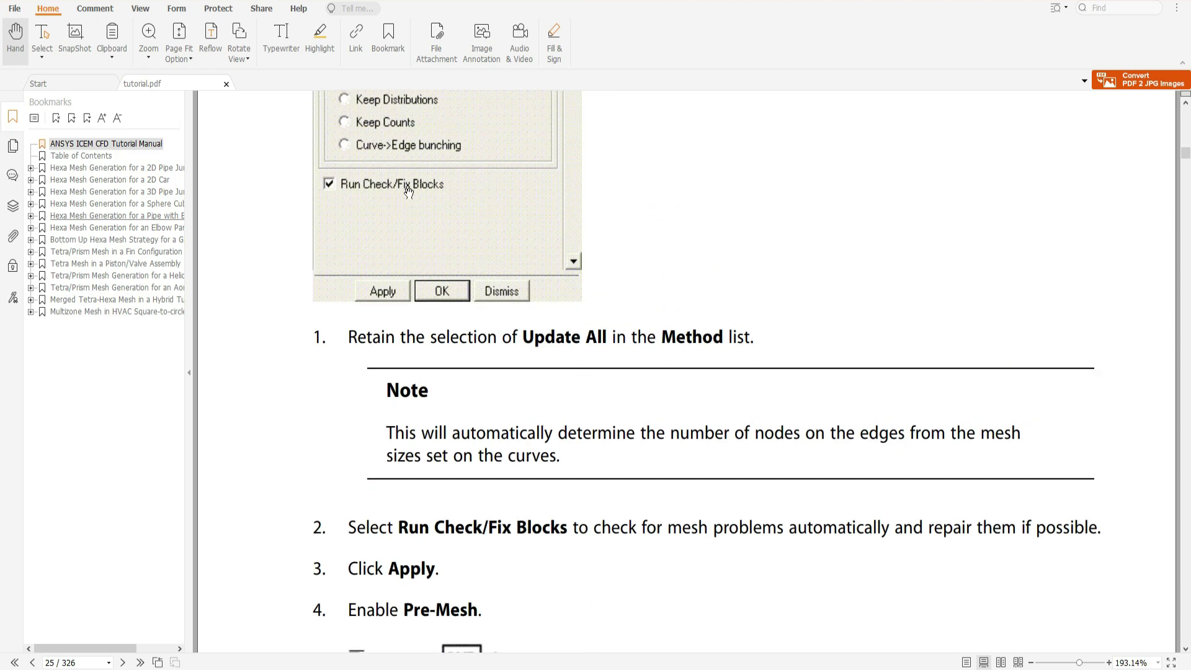
Continue through steps 4–6 with the Blocking diagrams down to page 26.
{"action": "left_click_drag", "start_coordinate": [719, 472], "coordinate": [757, 243]}
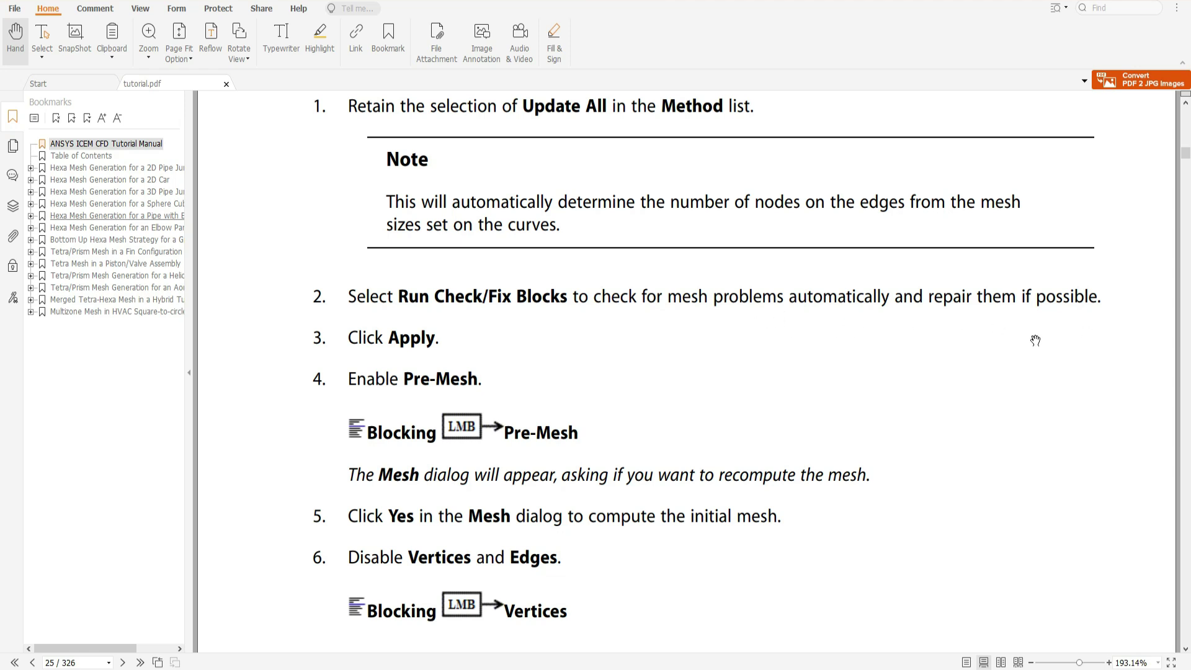
{"action": "left_click_drag", "start_coordinate": [943, 385], "coordinate": [691, 211]}
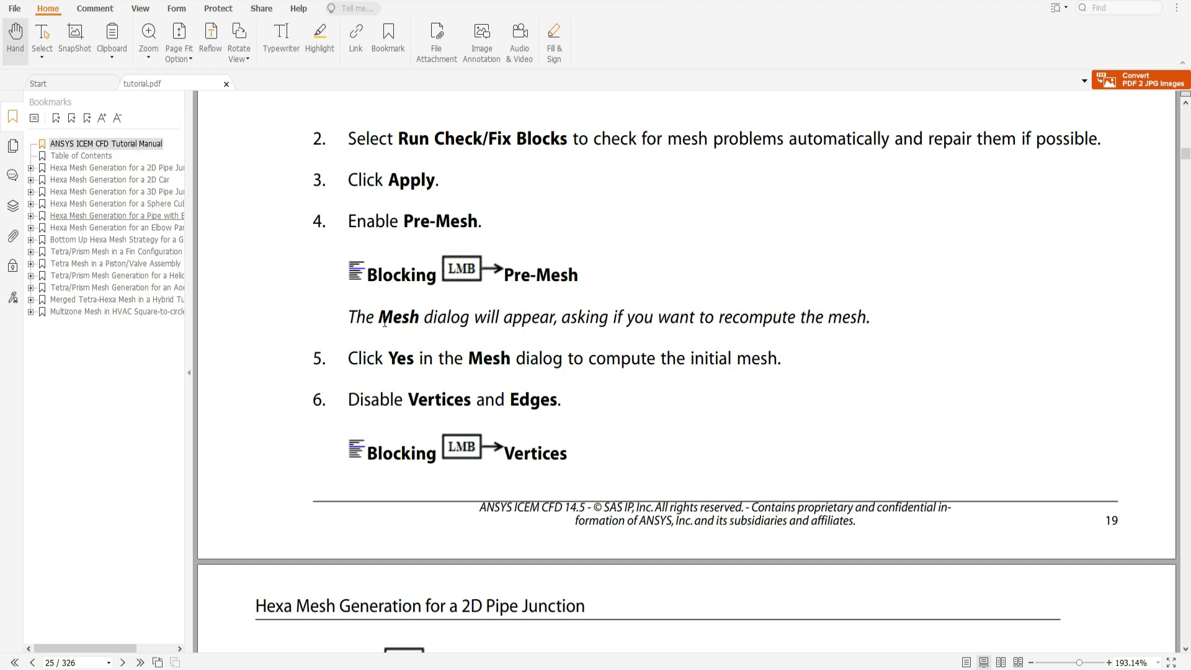
{"action": "left_click_drag", "start_coordinate": [378, 320], "coordinate": [433, 320]}
{"action": "scroll", "coordinate": [678, 332], "scroll_direction": "down", "scroll_amount": 3}
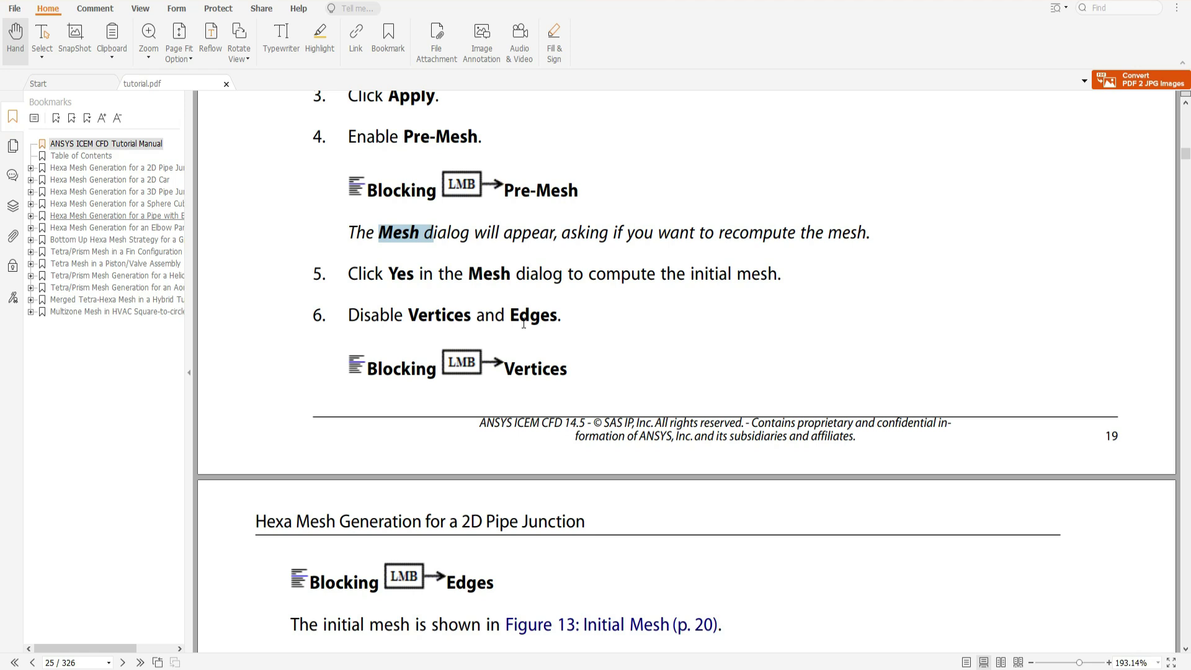
{"action": "scroll", "coordinate": [560, 334], "scroll_direction": "down", "scroll_amount": 8}
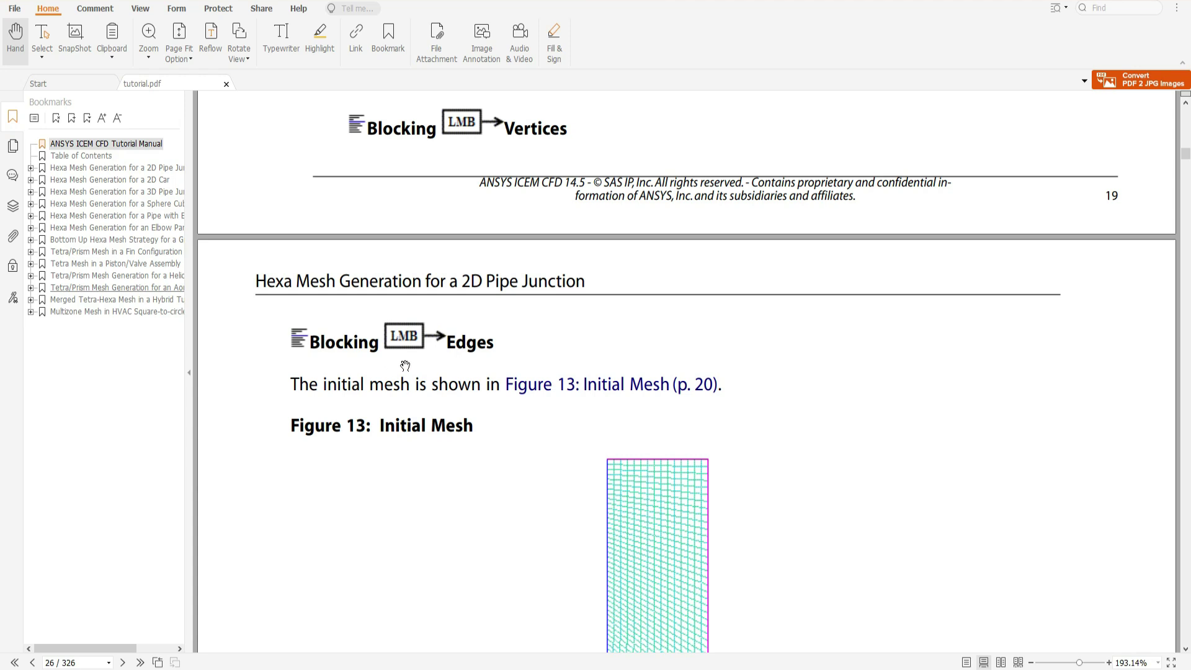
Scroll around Figure 13: Initial Mesh and its Note on page 26.
{"action": "scroll", "coordinate": [558, 470], "scroll_direction": "down", "scroll_amount": 5}
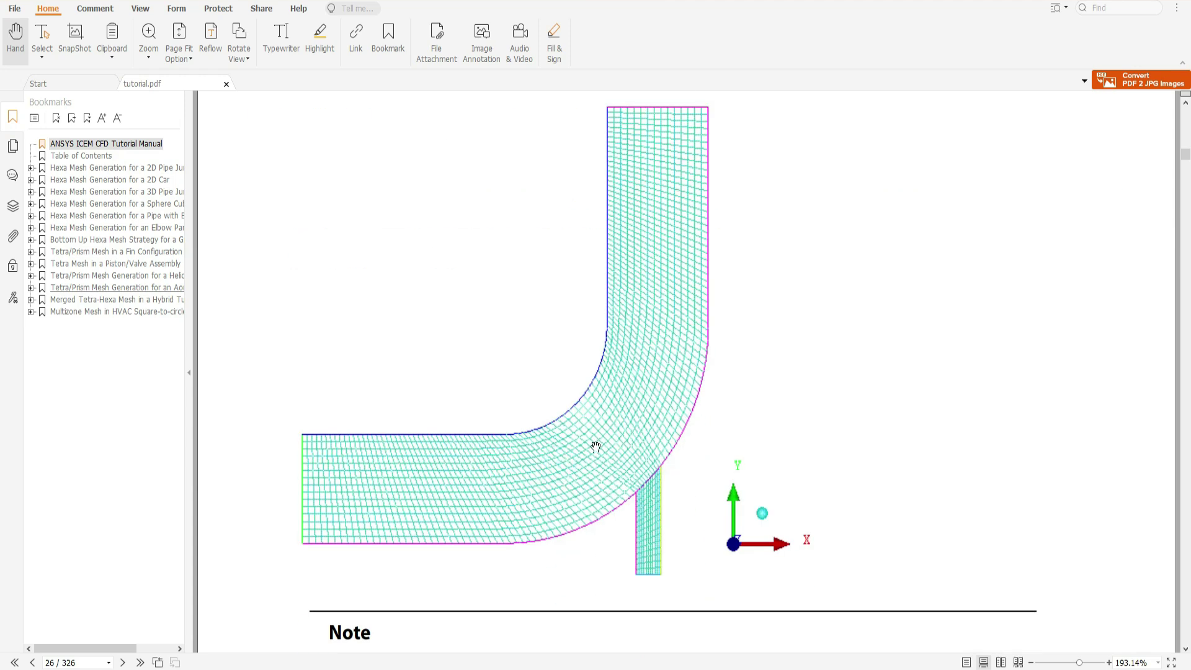
{"action": "left_click_drag", "start_coordinate": [853, 430], "coordinate": [848, 245]}
{"action": "scroll", "coordinate": [845, 343], "scroll_direction": "down", "scroll_amount": 1}
{"action": "scroll", "coordinate": [850, 347], "scroll_direction": "up", "scroll_amount": 2}
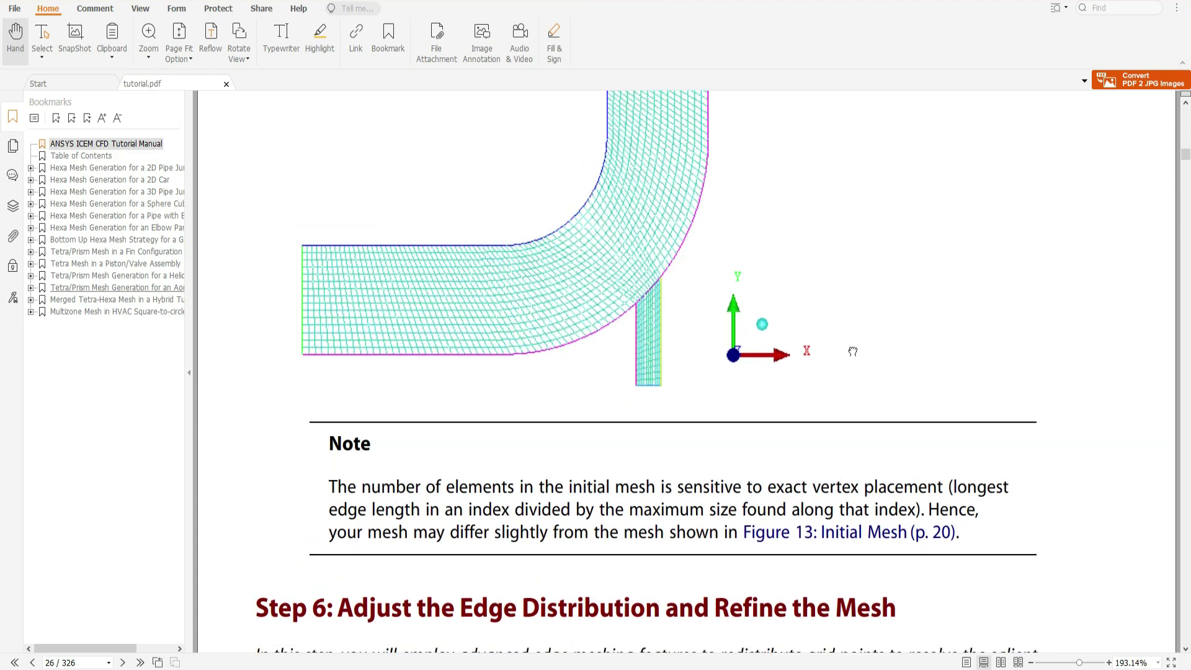
{"action": "scroll", "coordinate": [850, 348], "scroll_direction": "down", "scroll_amount": 1}
{"action": "scroll", "coordinate": [848, 421], "scroll_direction": "up", "scroll_amount": 2}
{"action": "left_click_drag", "start_coordinate": [849, 421], "coordinate": [840, 519]}
{"action": "scroll", "coordinate": [798, 345], "scroll_direction": "up", "scroll_amount": 2}
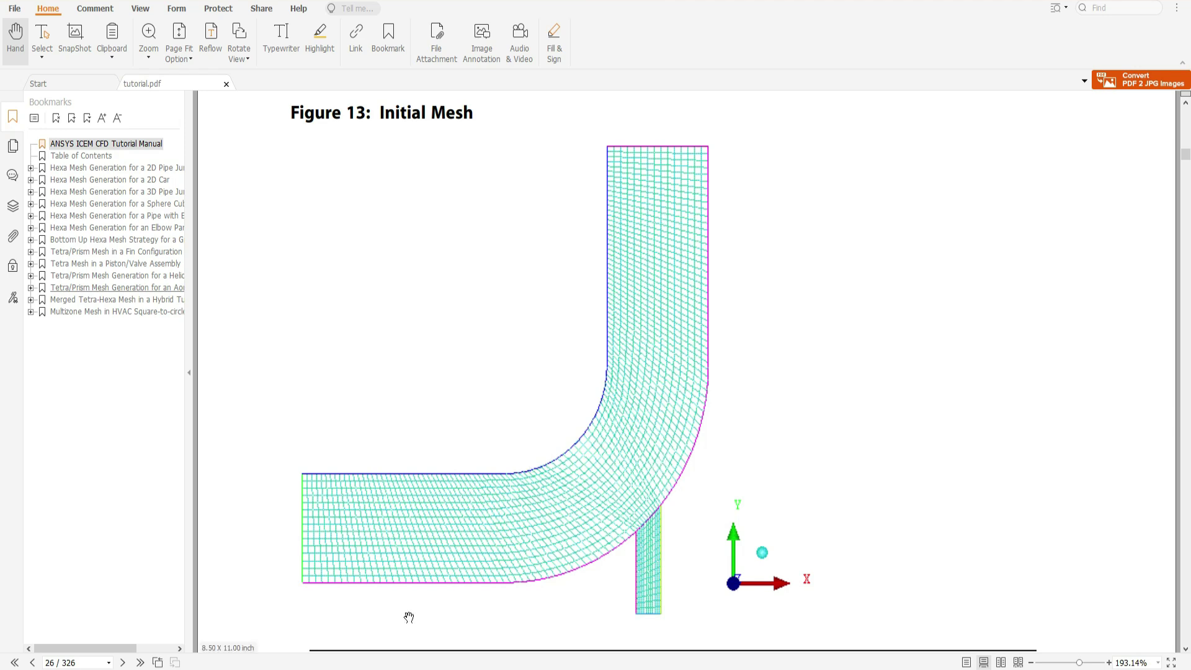
{"action": "scroll", "coordinate": [825, 449], "scroll_direction": "down", "scroll_amount": 3}
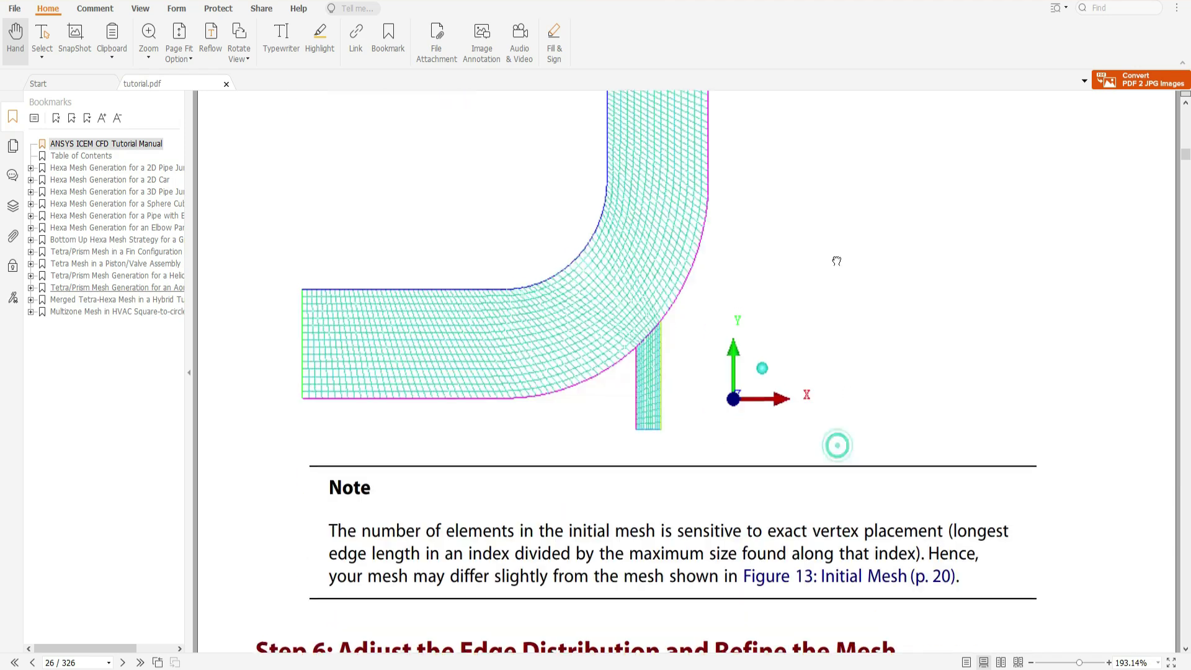
{"action": "scroll", "coordinate": [986, 266], "scroll_direction": "down", "scroll_amount": 2}
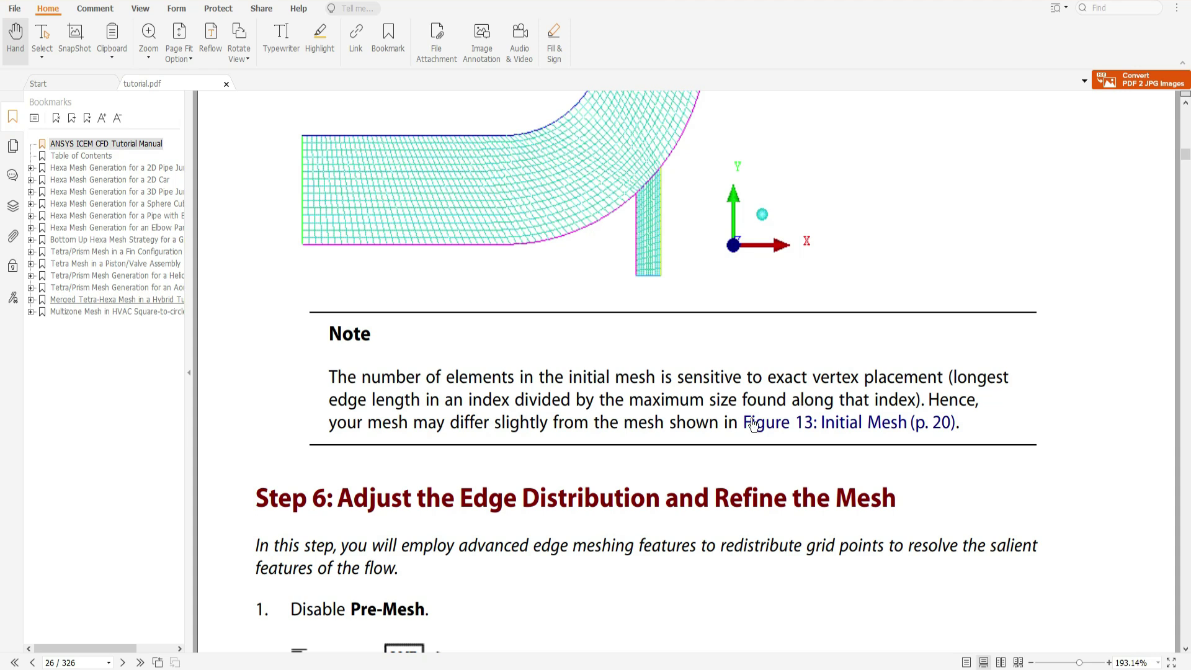
{"action": "scroll", "coordinate": [397, 274], "scroll_direction": "up", "scroll_amount": 4}
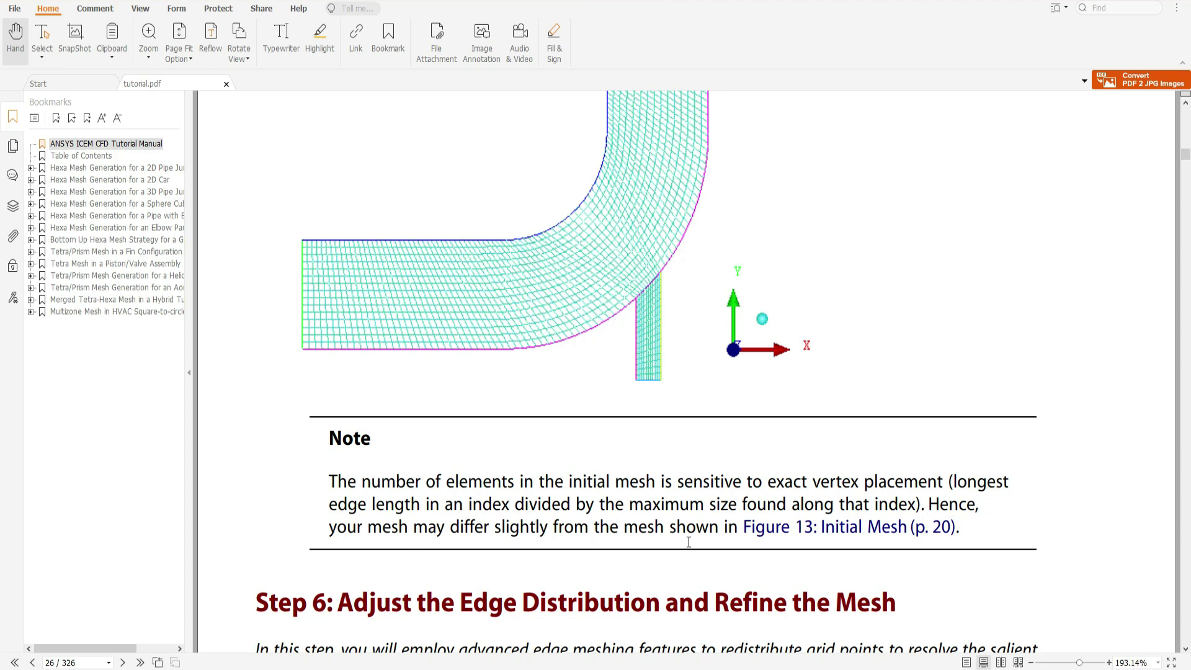
{"action": "scroll", "coordinate": [1081, 266], "scroll_direction": "up", "scroll_amount": 5}
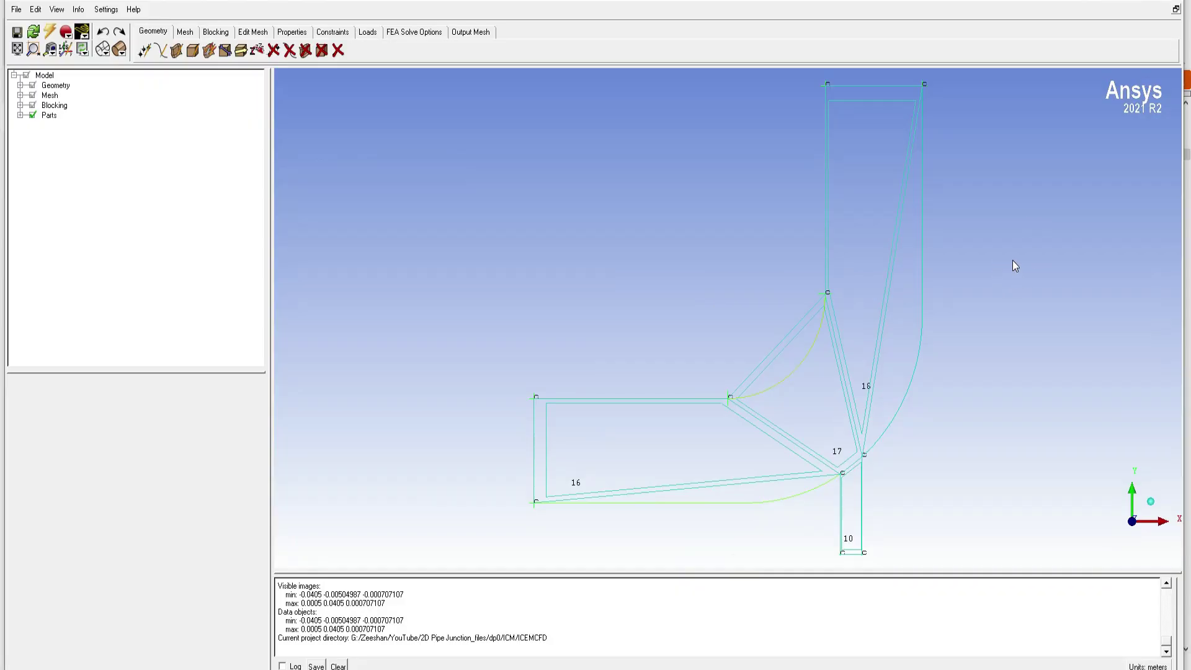
Maximize ICEM CFD and give all 12 visible curves a Curve Mesh Setup maximum size of 1.
{"action": "left_click", "coordinate": [1172, 8]}
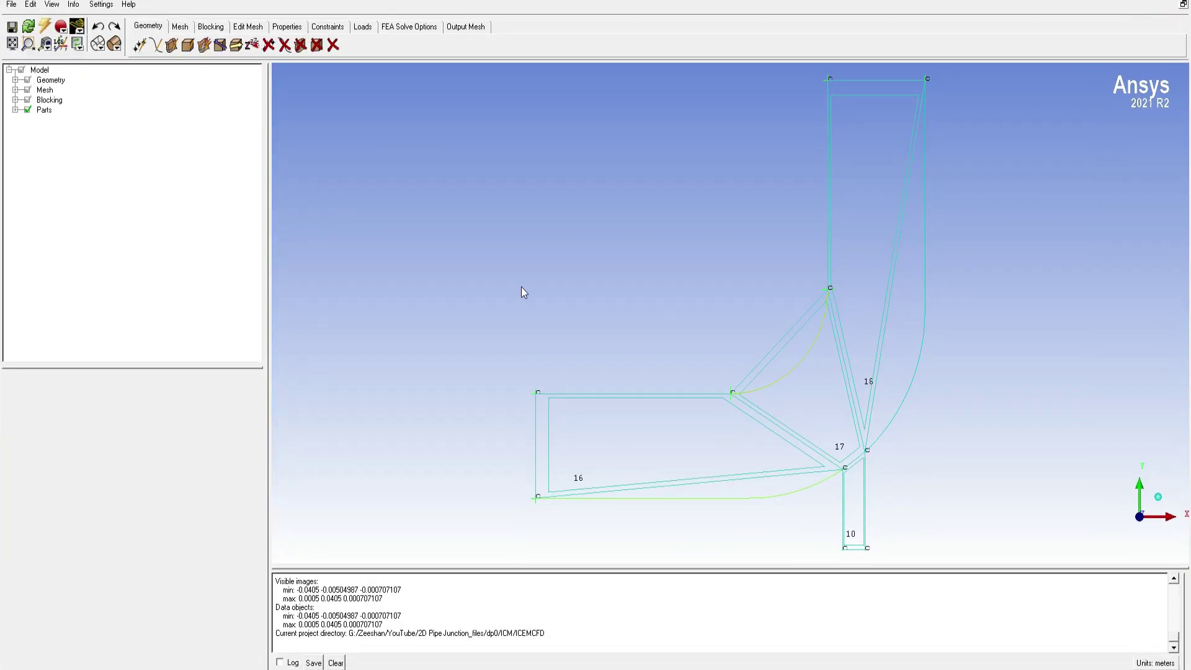
{"action": "left_click", "coordinate": [200, 28]}
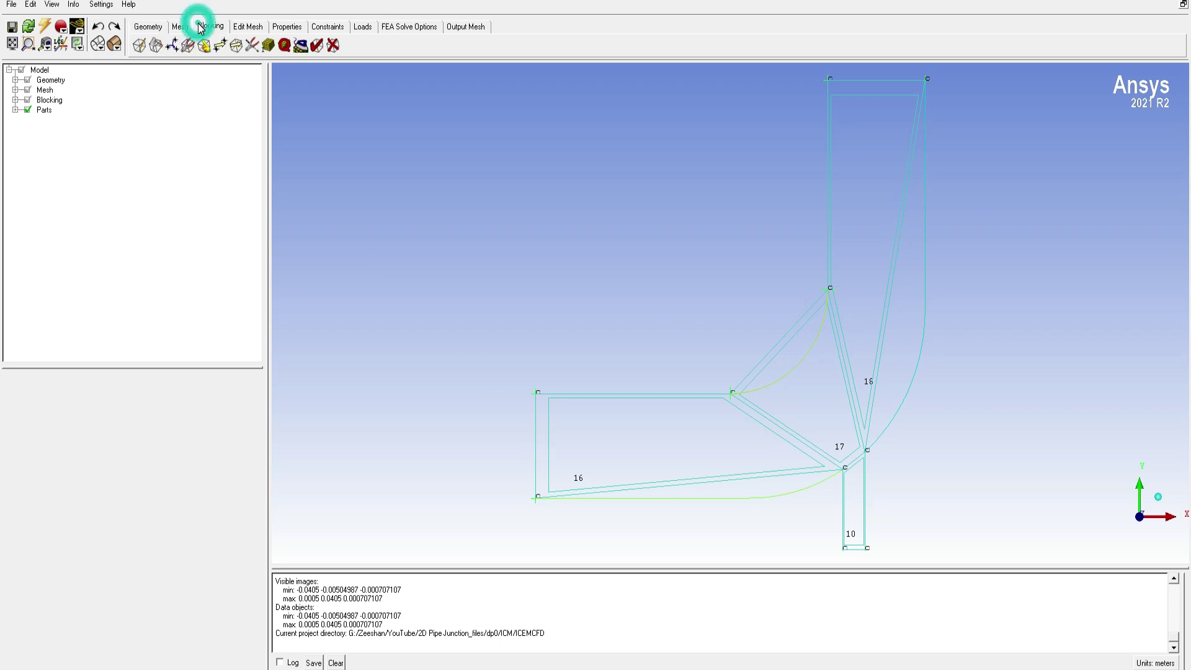
{"action": "left_click", "coordinate": [181, 27]}
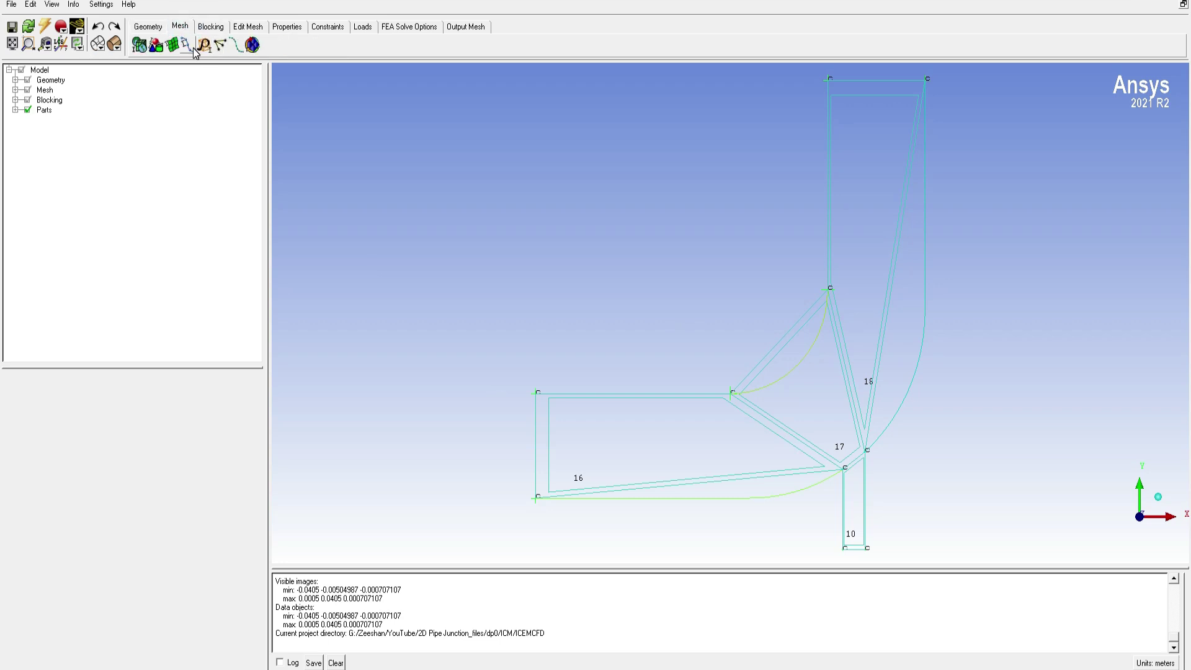
{"action": "left_click", "coordinate": [193, 49]}
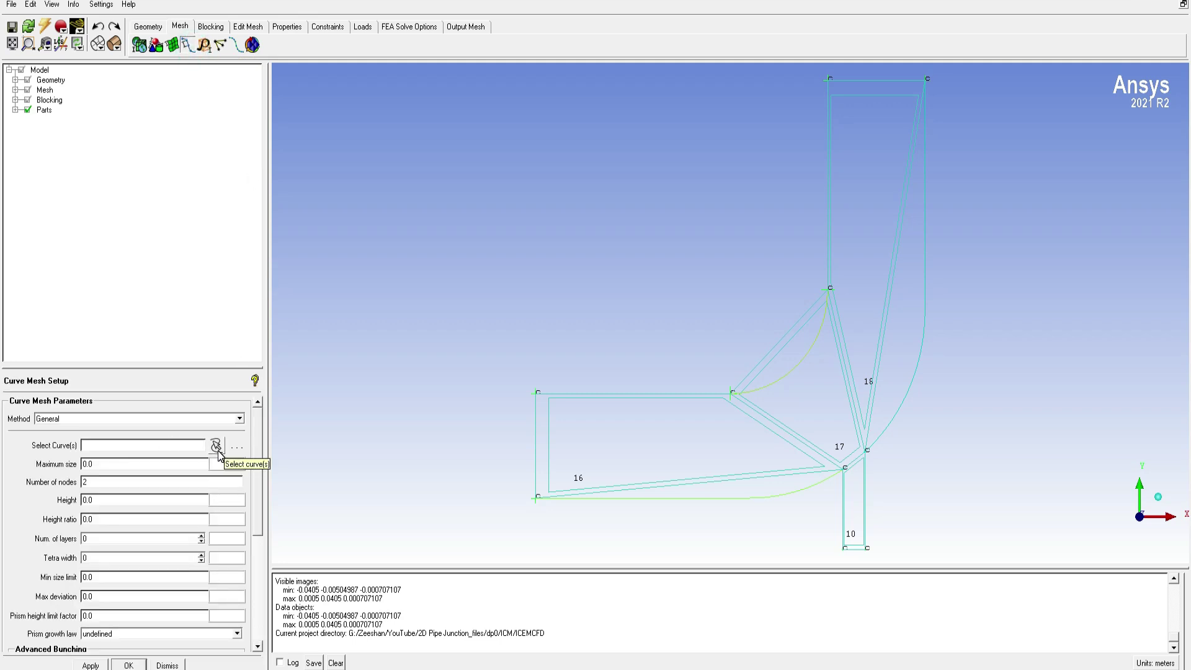
{"action": "left_click", "coordinate": [216, 447]}
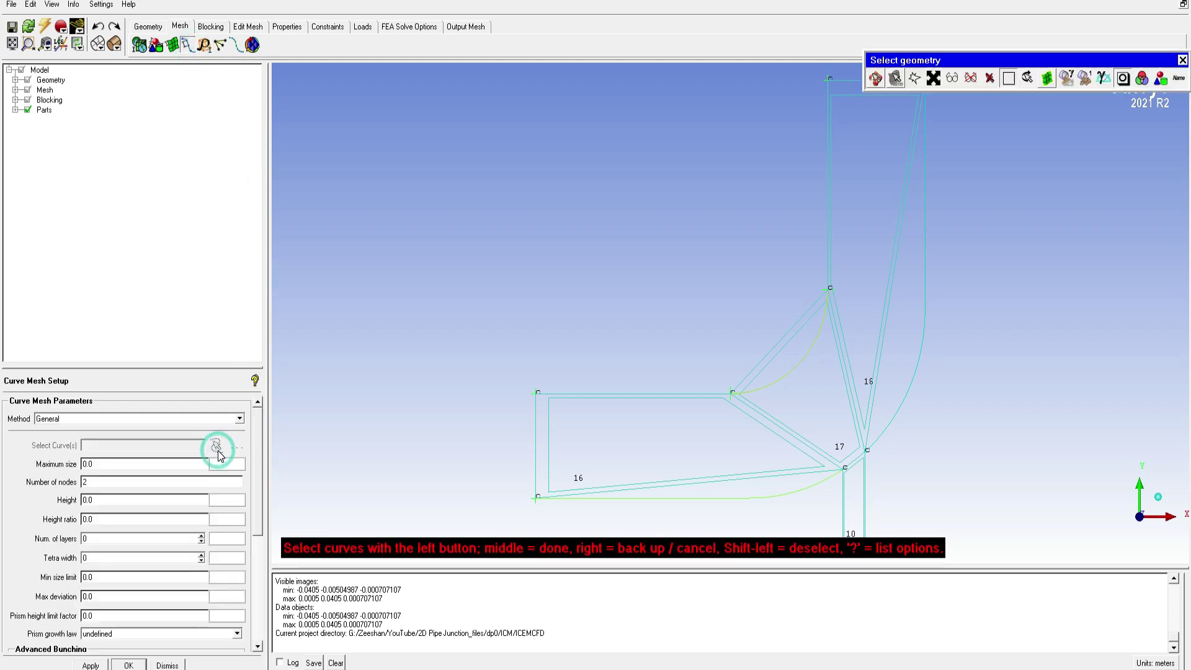
{"action": "left_click", "coordinate": [953, 85]}
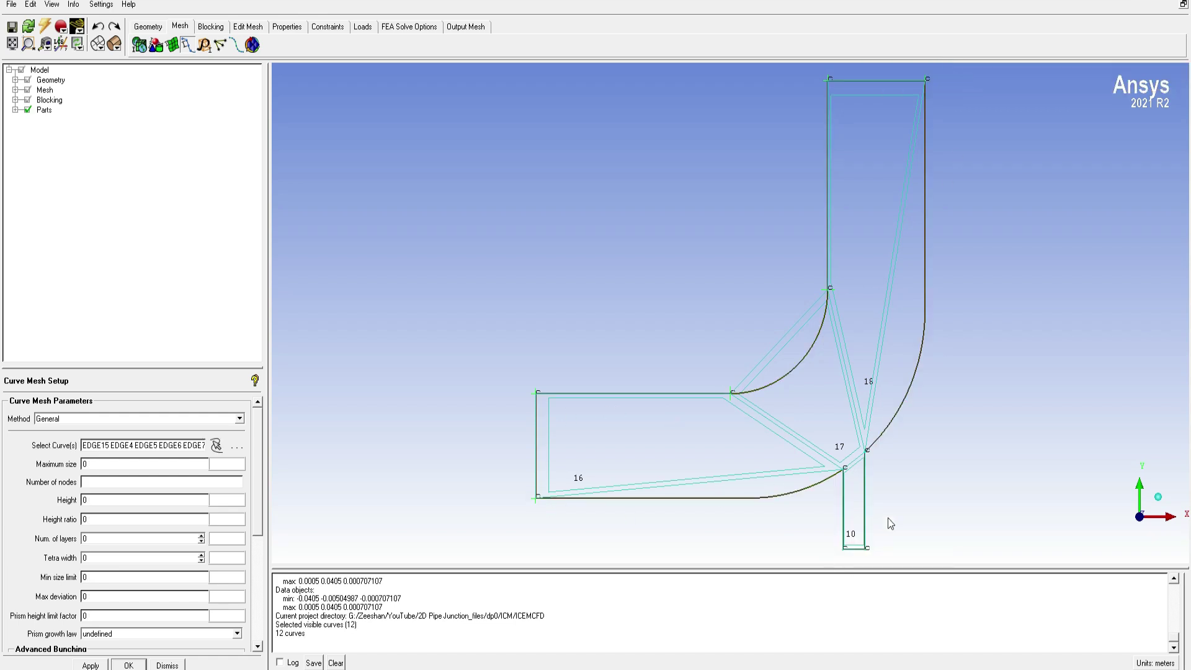
{"action": "left_click", "coordinate": [116, 466]}
{"action": "left_click", "coordinate": [93, 665]}
{"action": "left_click", "coordinate": [129, 665]}
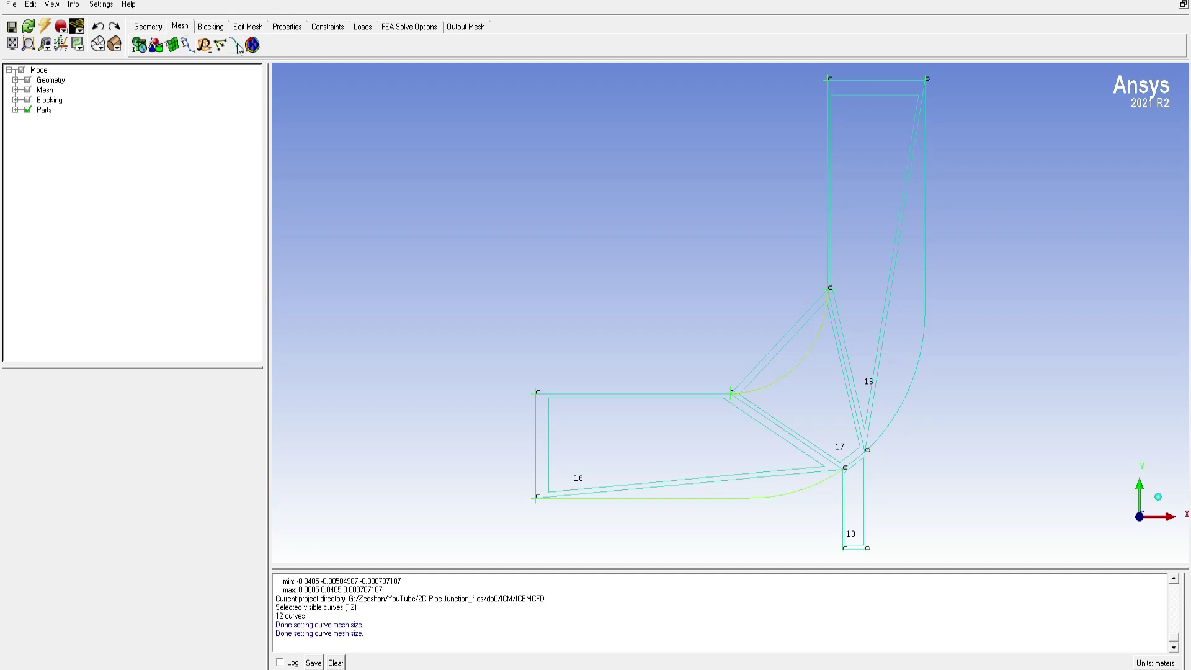
Apply Pre-Mesh Params with Run Check/Fix Blocks enabled.
{"action": "left_click", "coordinate": [211, 26]}
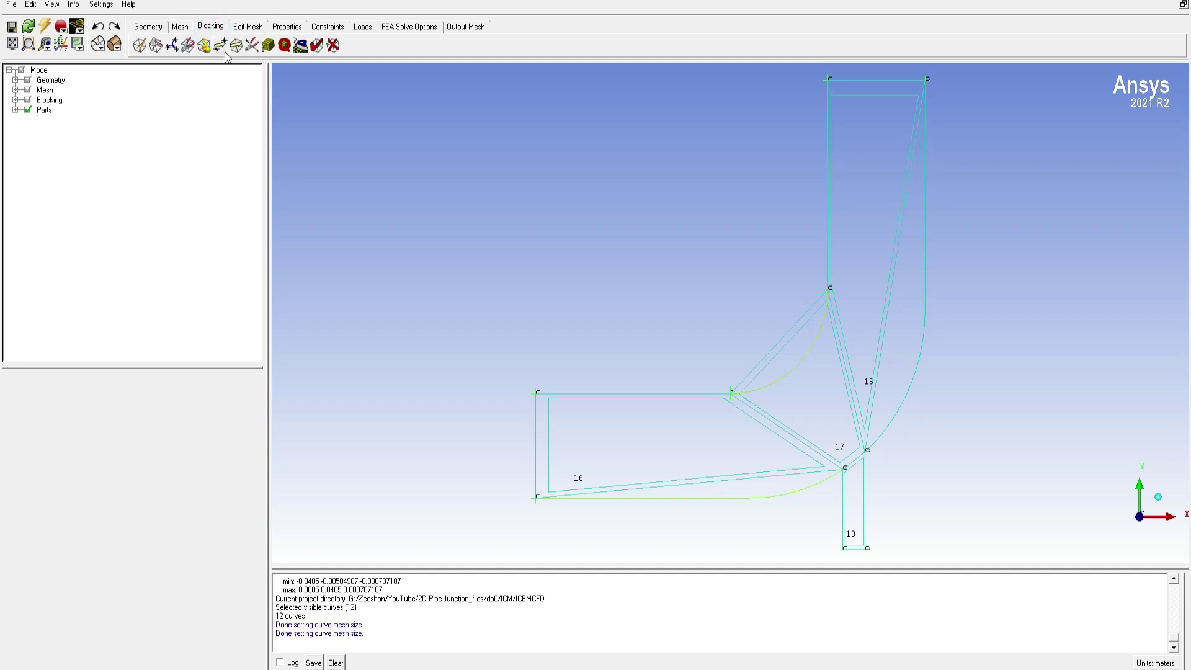
{"action": "left_click", "coordinate": [268, 45]}
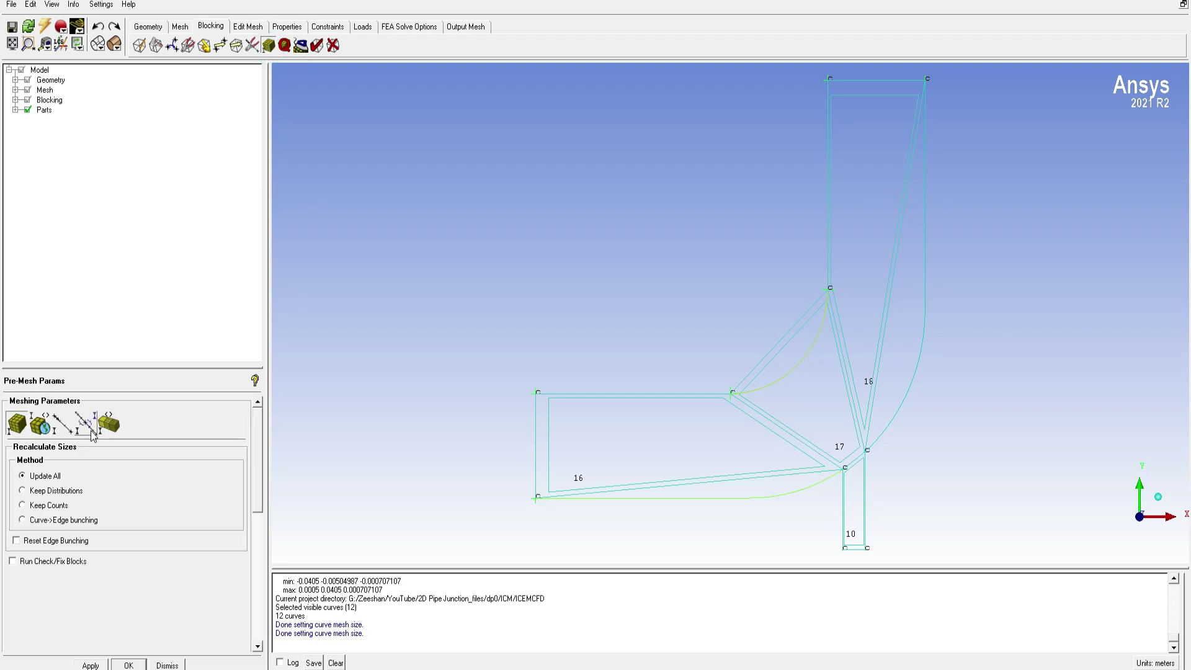
{"action": "left_click", "coordinate": [13, 561]}
{"action": "left_click", "coordinate": [91, 665]}
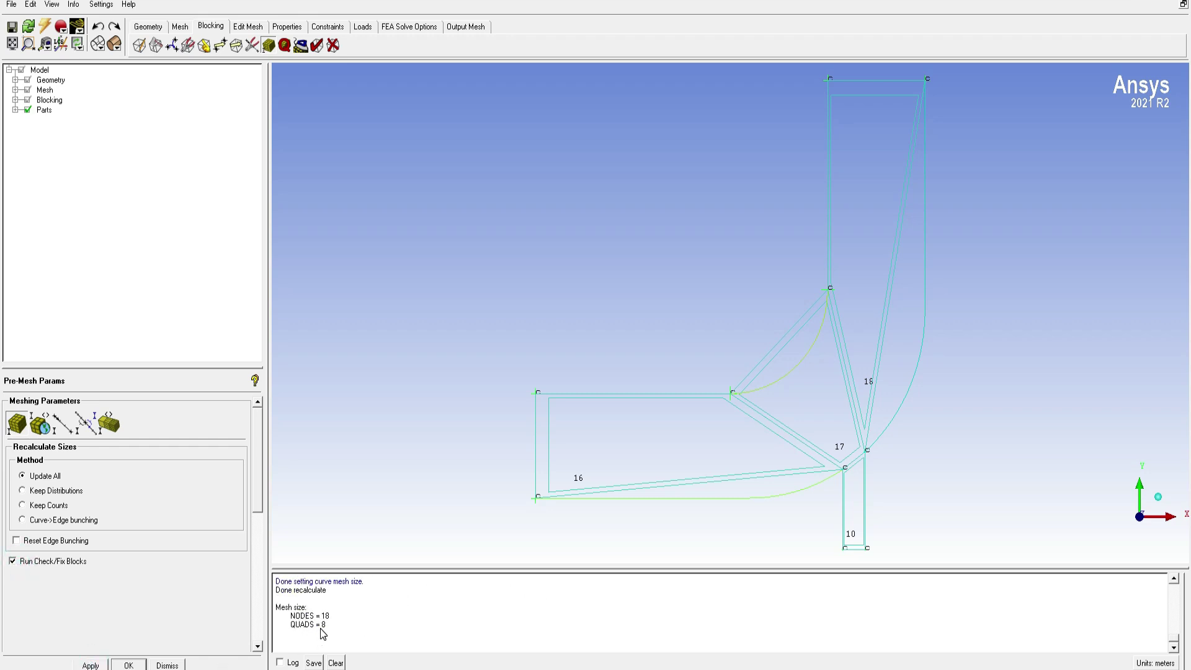
Expand the model tree and display the recomputed pre-mesh of 18 nodes and 8 quads.
{"action": "left_click", "coordinate": [15, 90]}
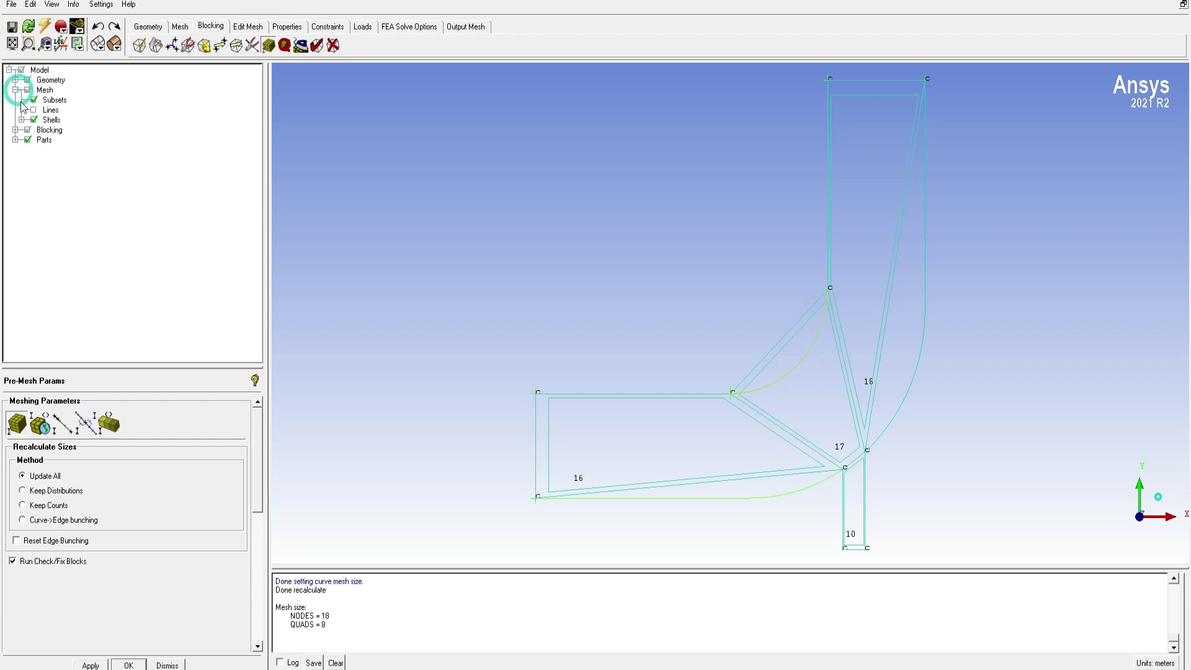
{"action": "left_click", "coordinate": [22, 120]}
{"action": "left_click", "coordinate": [15, 139]}
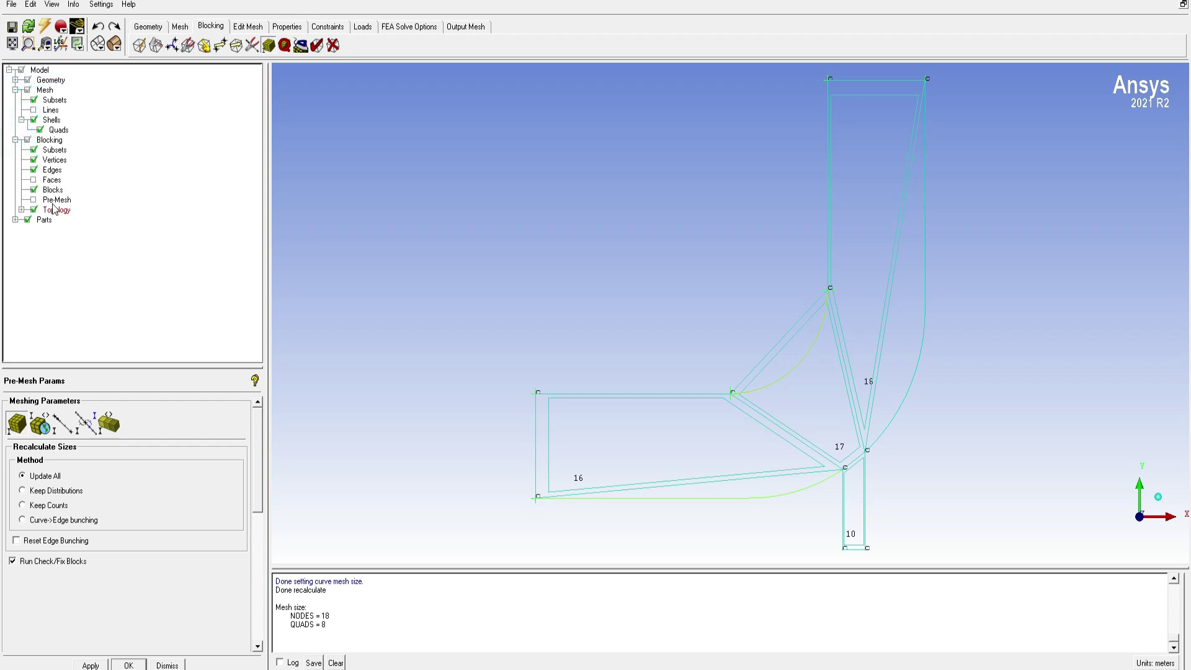
{"action": "left_click", "coordinate": [33, 200]}
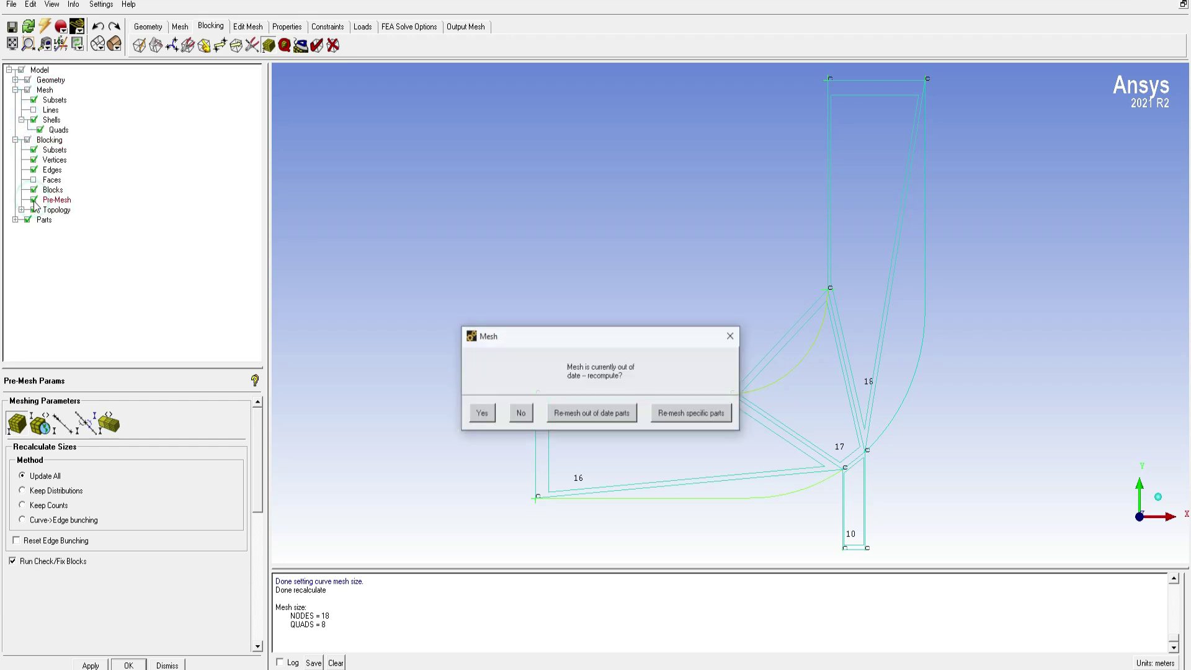
{"action": "left_click", "coordinate": [490, 412]}
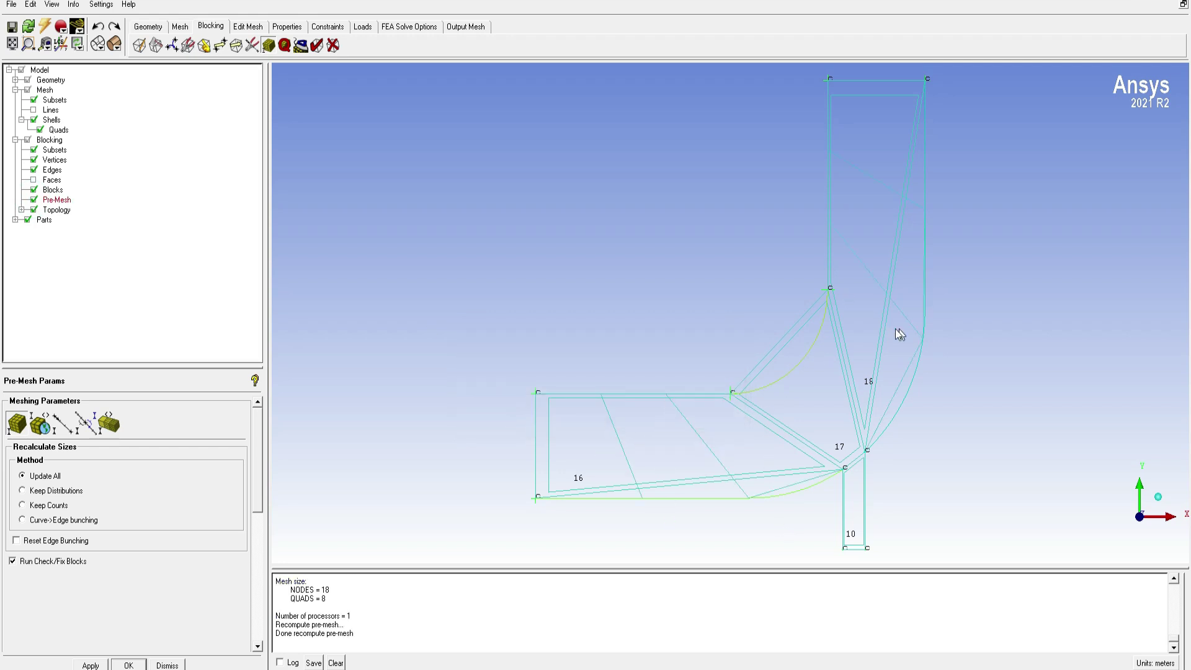
{"action": "right_click", "coordinate": [57, 160]}
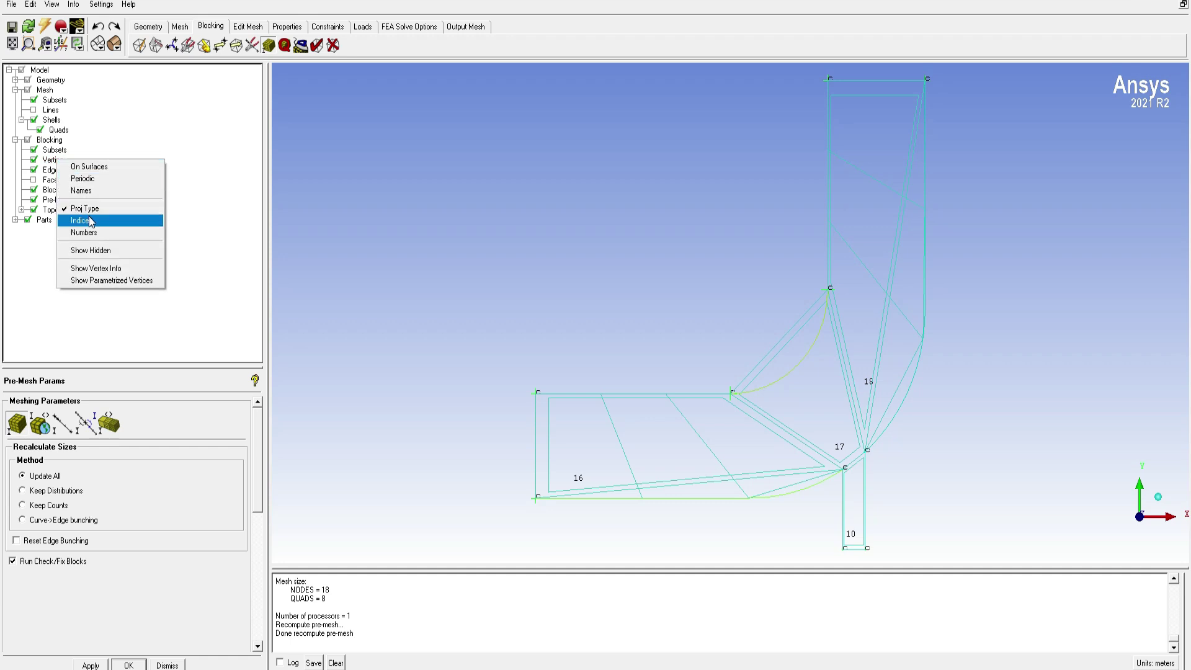
Hide block vertices, block outlines and geometry curves so only the 8-quad pre-mesh shows.
{"action": "left_click", "coordinate": [34, 160]}
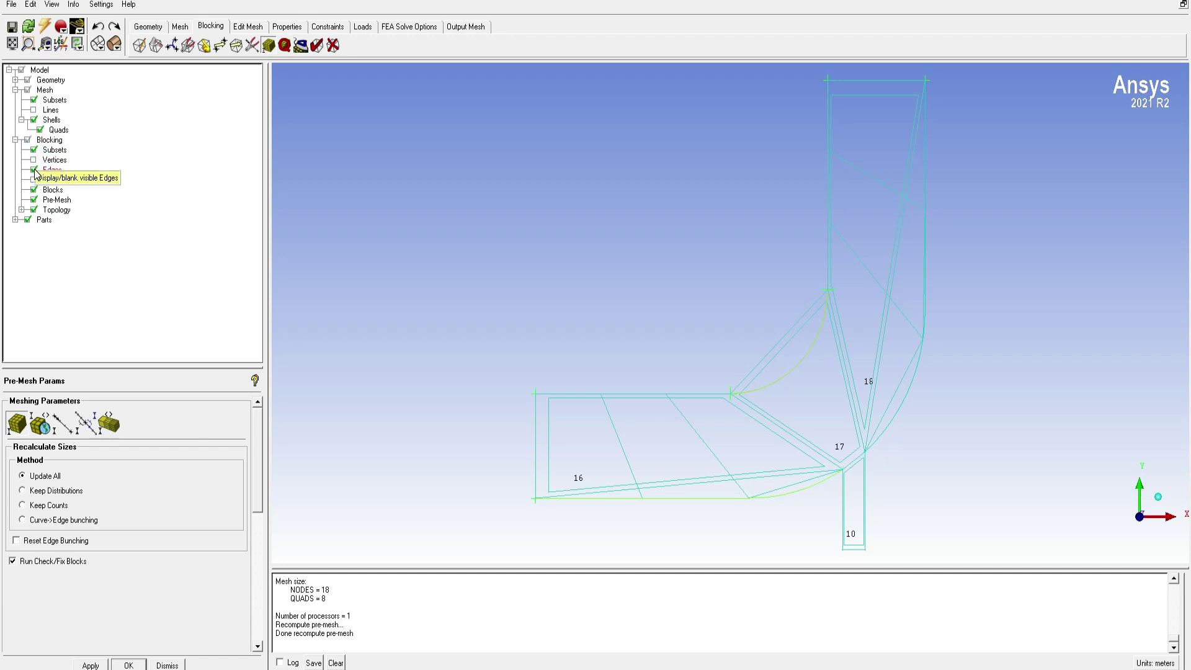
{"action": "left_click", "coordinate": [33, 160]}
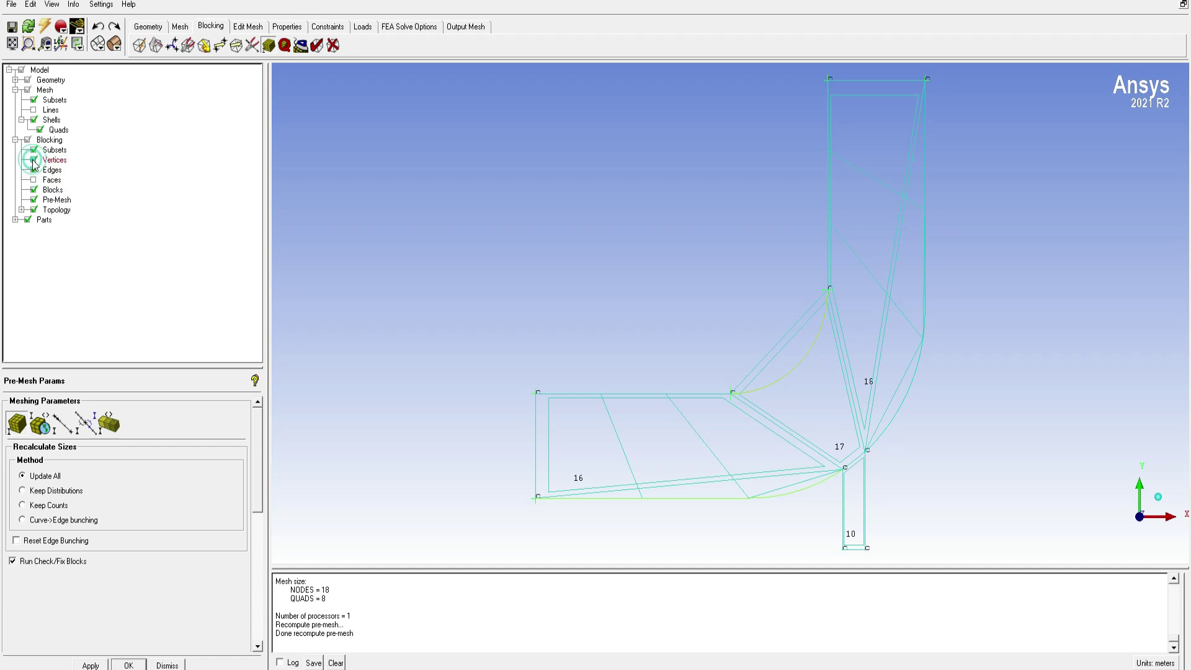
{"action": "right_click", "coordinate": [46, 141]}
{"action": "left_click", "coordinate": [34, 160]}
{"action": "left_click", "coordinate": [15, 80]}
{"action": "left_click", "coordinate": [33, 109]}
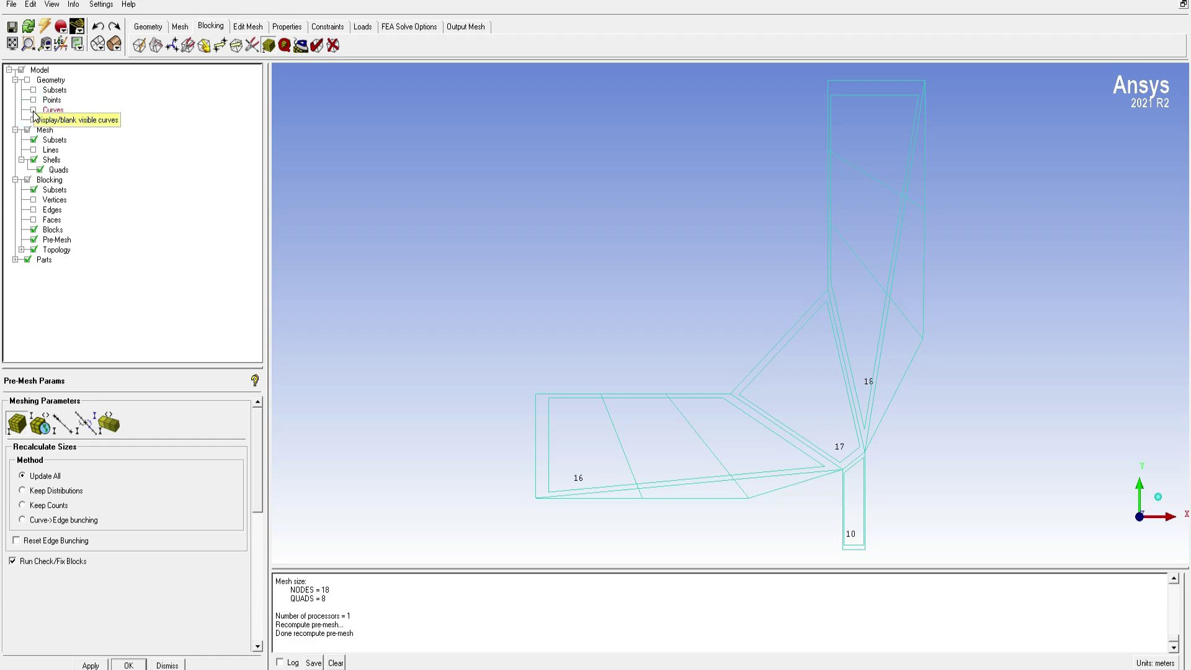
{"action": "left_click", "coordinate": [33, 110]}
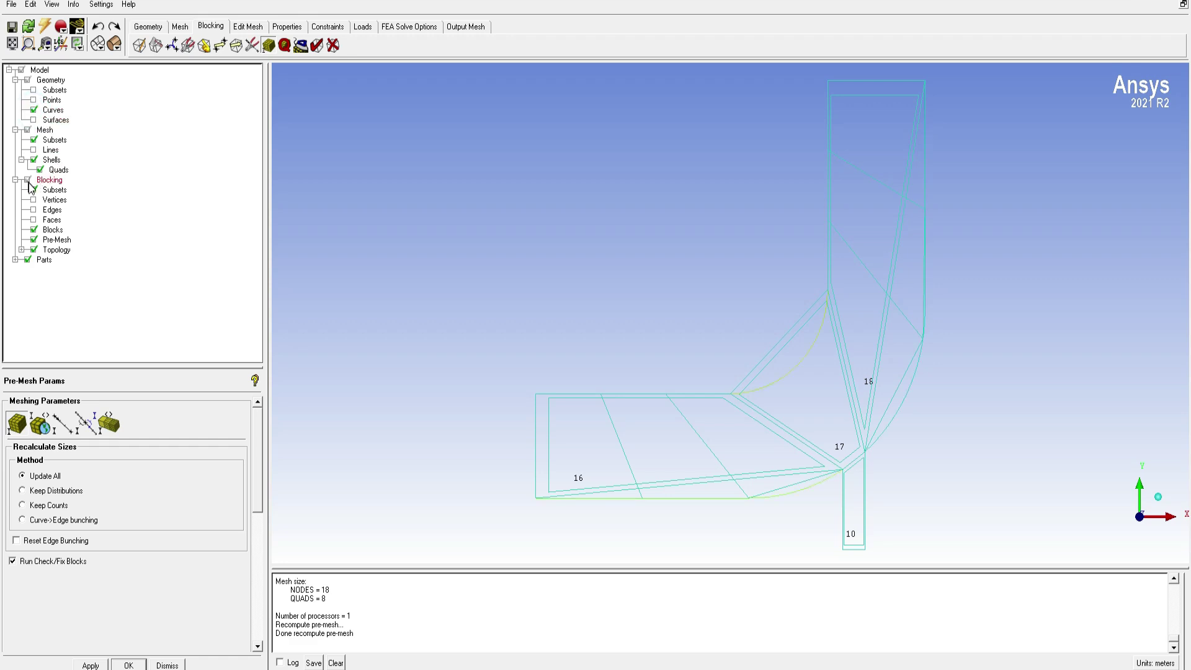
{"action": "left_click", "coordinate": [34, 230]}
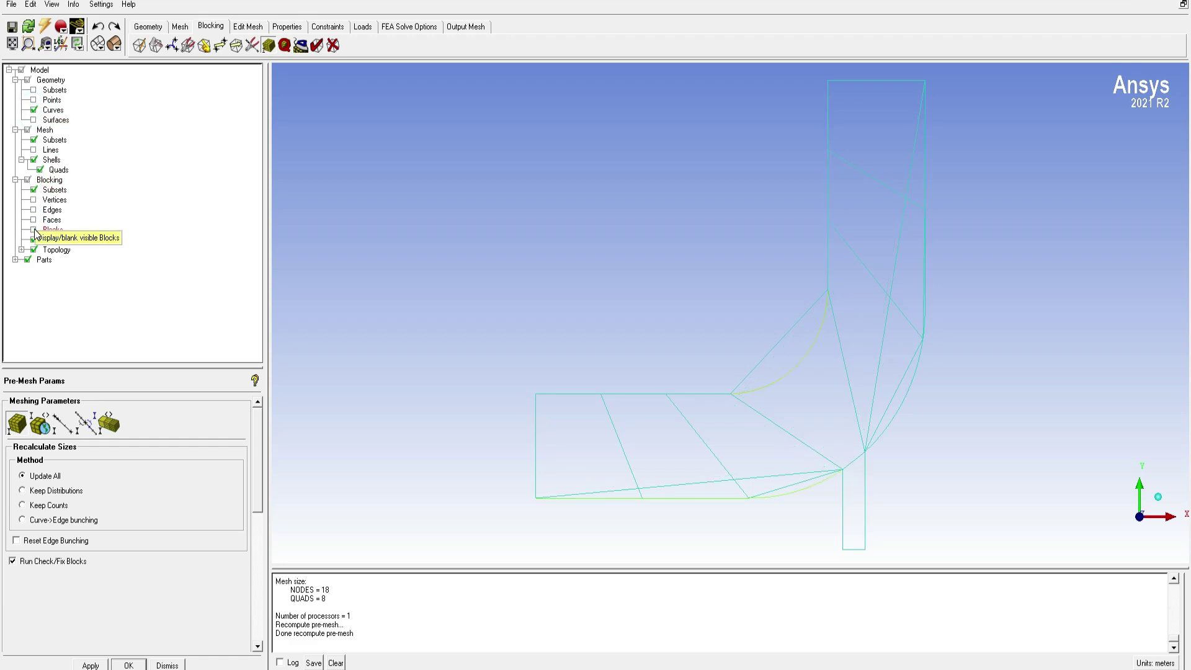
{"action": "left_click", "coordinate": [33, 110]}
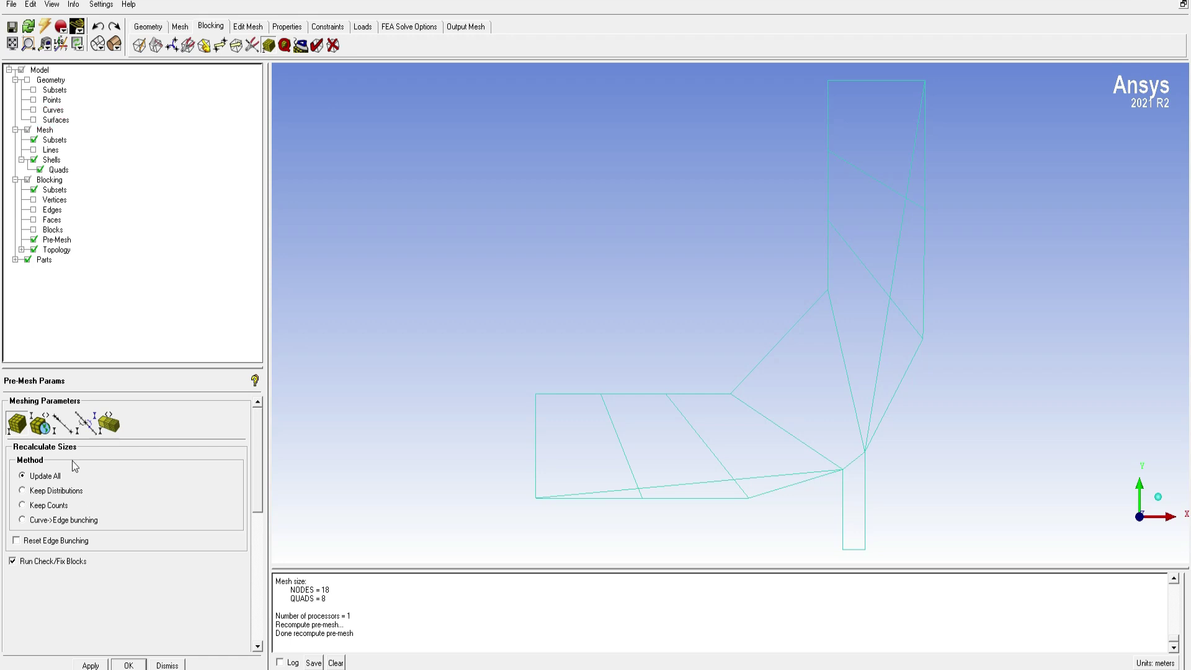
Open Curve Mesh Setup and try applying a size with no curves selected.
{"action": "left_click", "coordinate": [181, 27]}
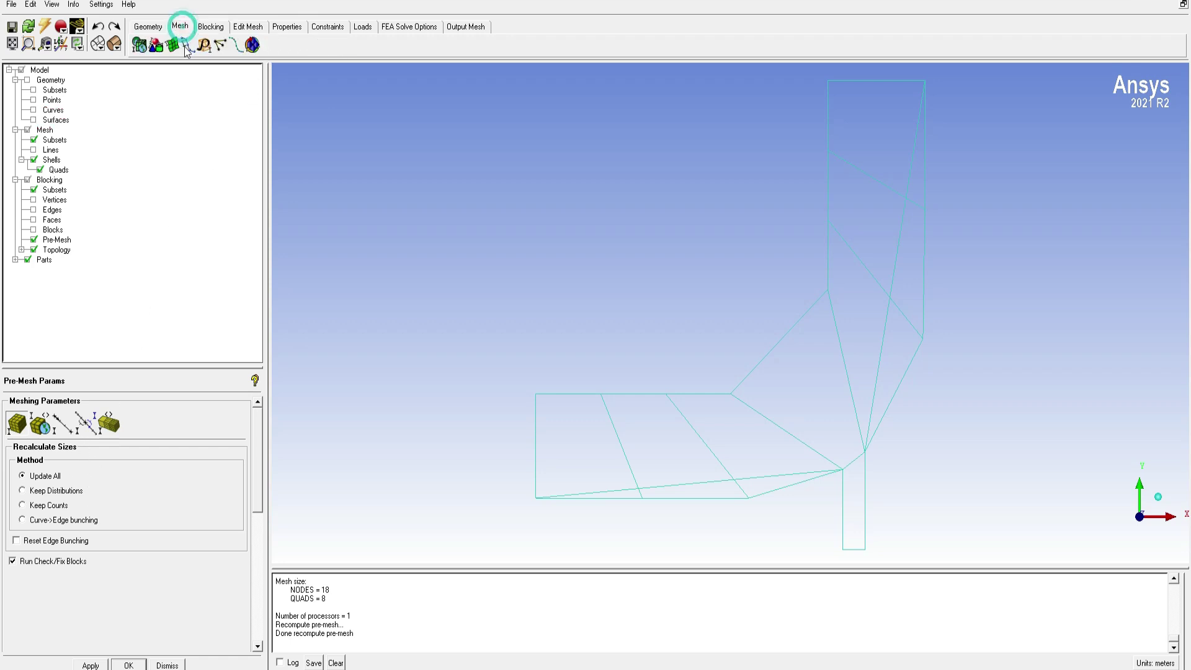
{"action": "left_click", "coordinate": [187, 45]}
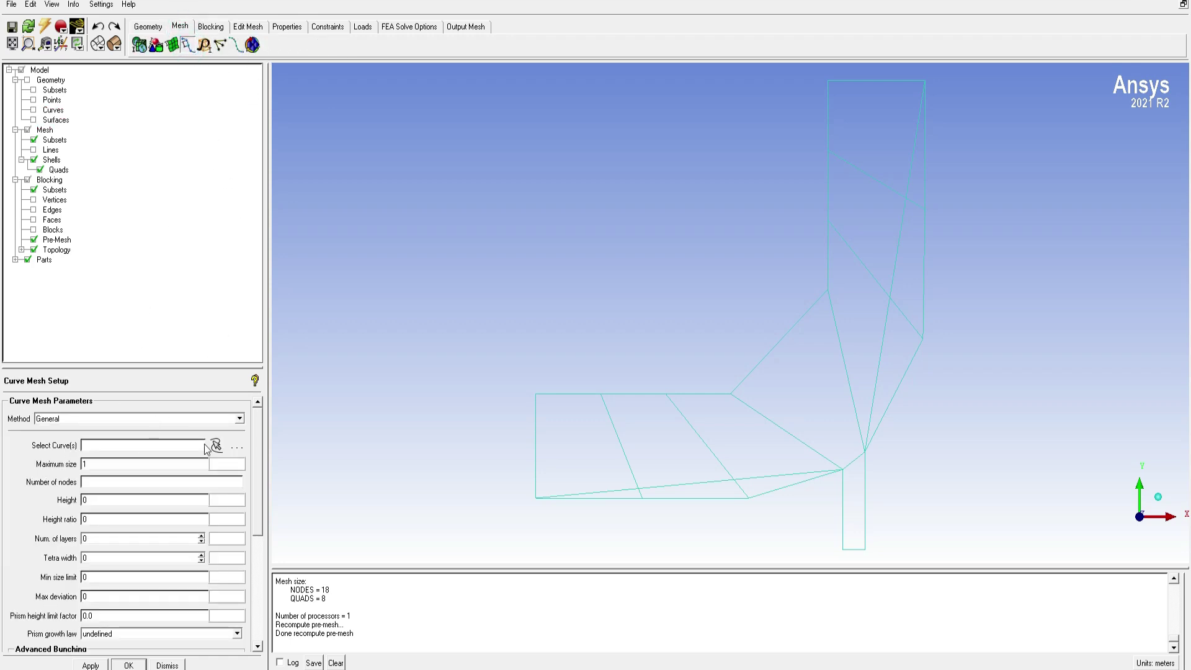
{"action": "left_click", "coordinate": [216, 446]}
{"action": "key", "text": "v"}
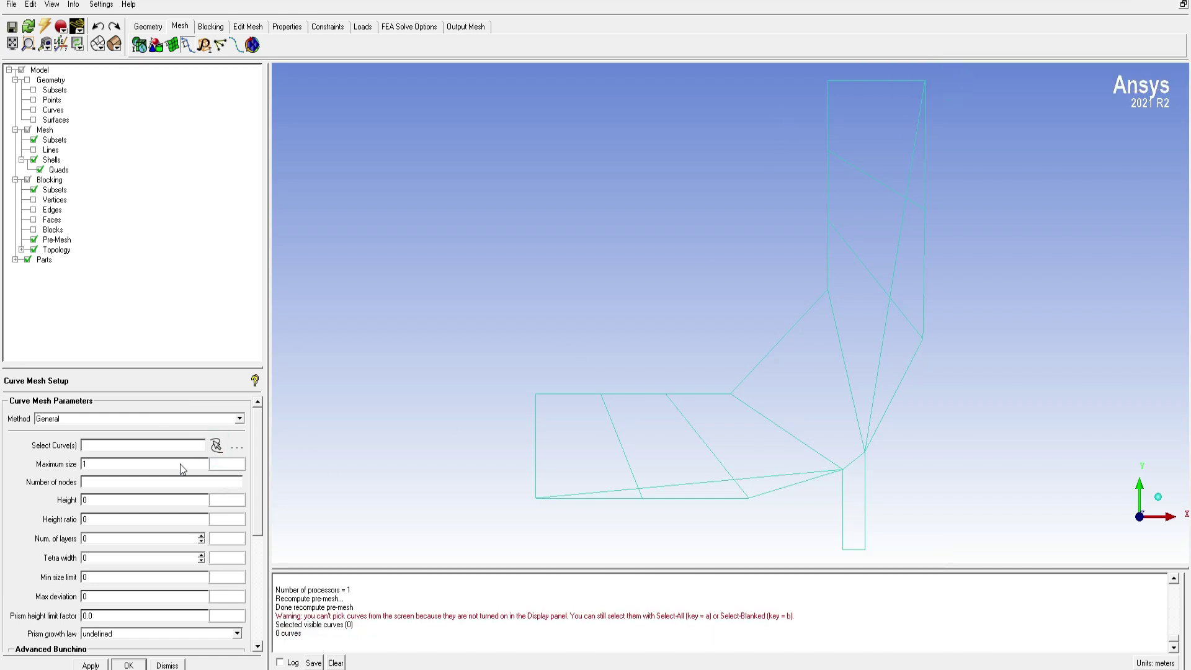
{"action": "key", "text": "BackSpace"}
{"action": "left_click", "coordinate": [96, 664]}
{"action": "left_click", "coordinate": [216, 446]}
{"action": "middle_click", "coordinate": [954, 74]}
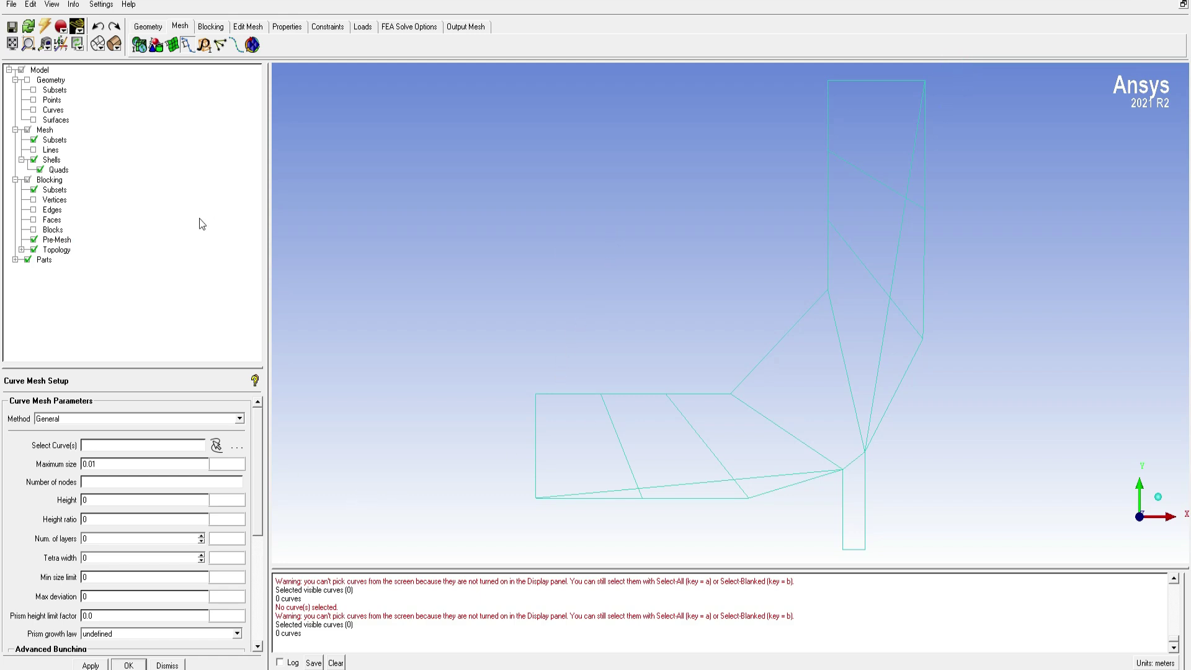
Show the geometry curves again and apply maximum size 0.01 to all 12 curves.
{"action": "left_click", "coordinate": [33, 109]}
{"action": "left_click", "coordinate": [216, 446]}
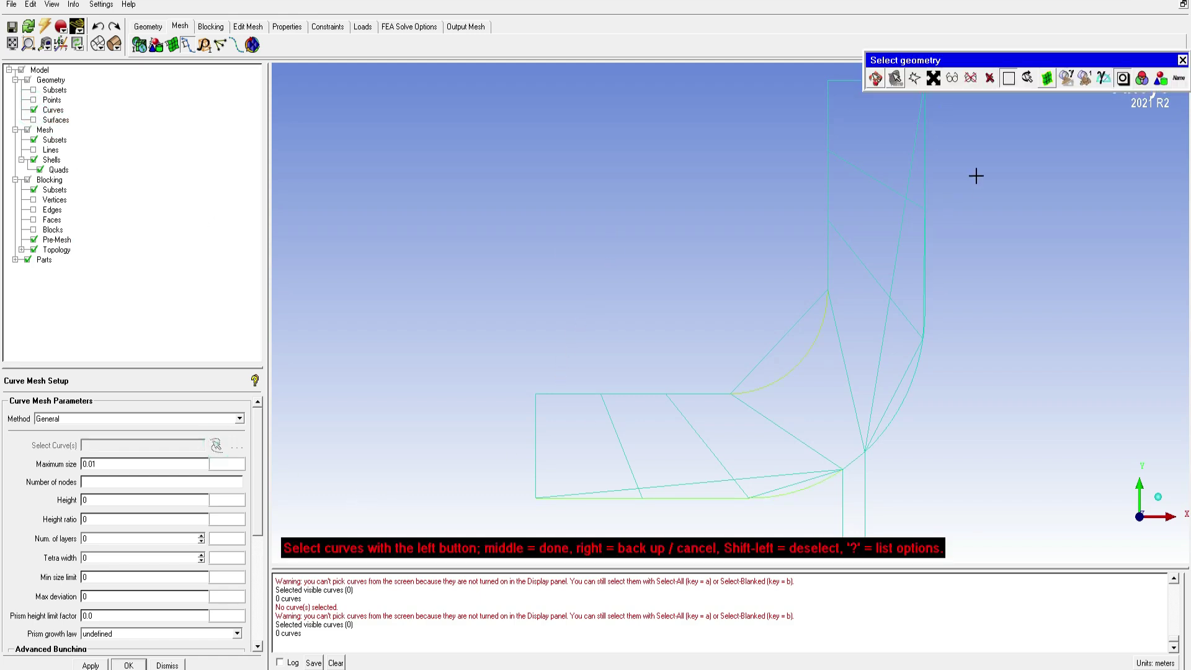
{"action": "left_click", "coordinate": [933, 79]}
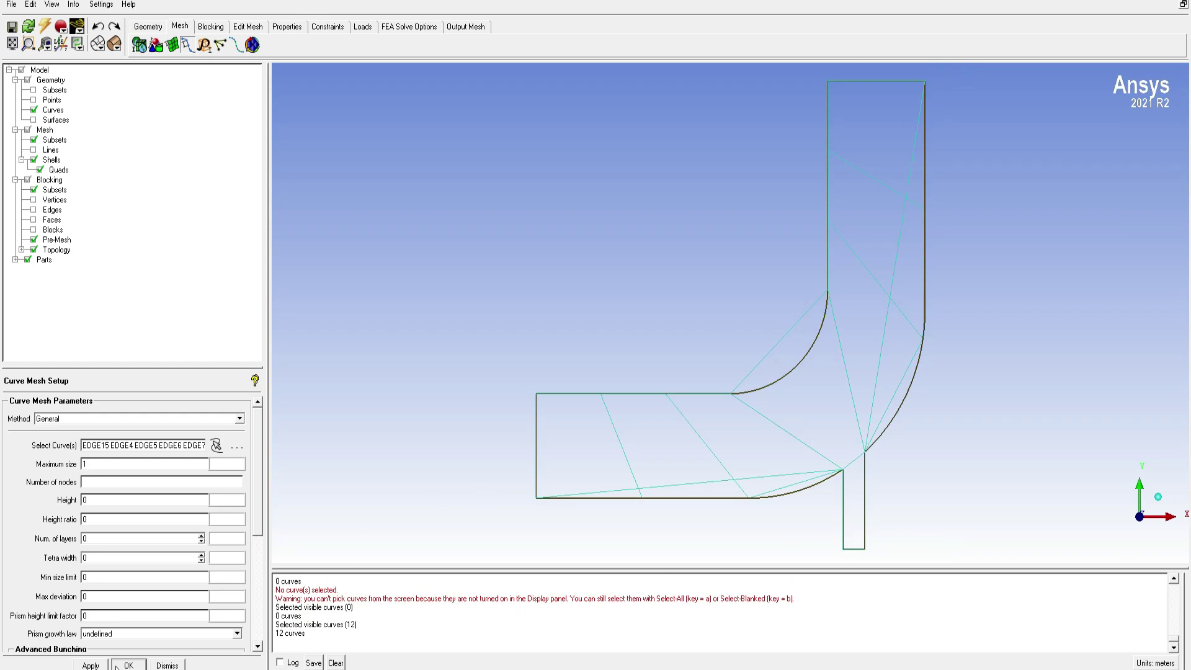
{"action": "left_click", "coordinate": [142, 467]}
{"action": "type", "text": ".01"}
{"action": "left_click", "coordinate": [90, 665]}
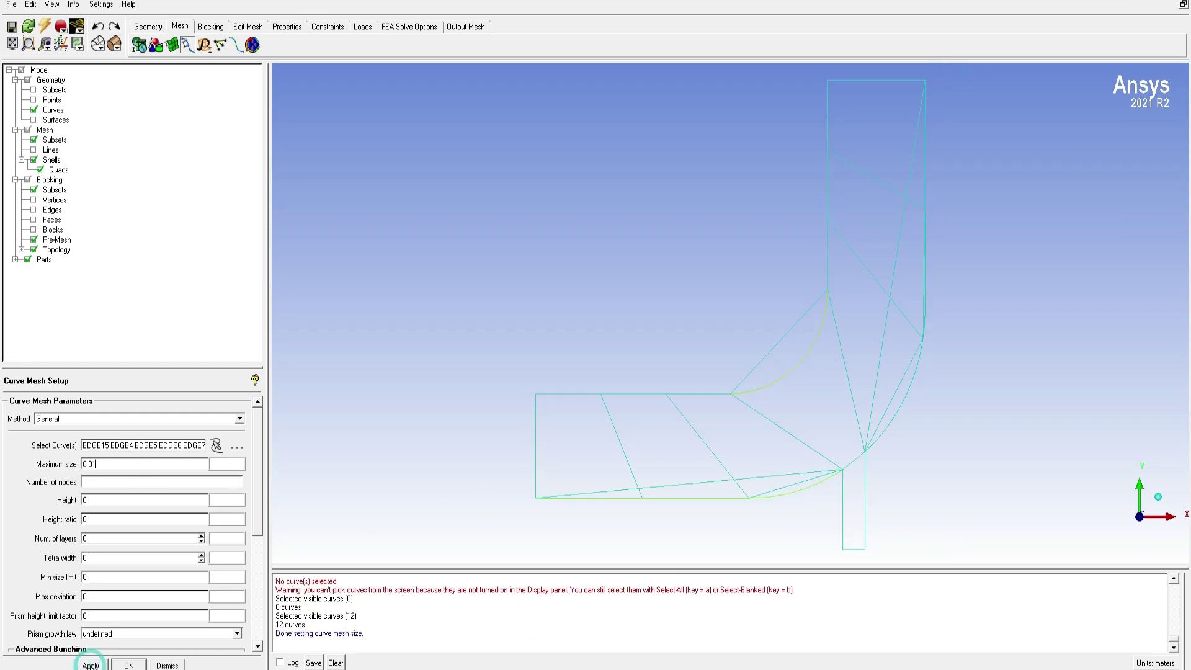
Recompute the pre-mesh through Pre-Mesh Params with Run Check/Fix Blocks enabled.
{"action": "left_click", "coordinate": [210, 26]}
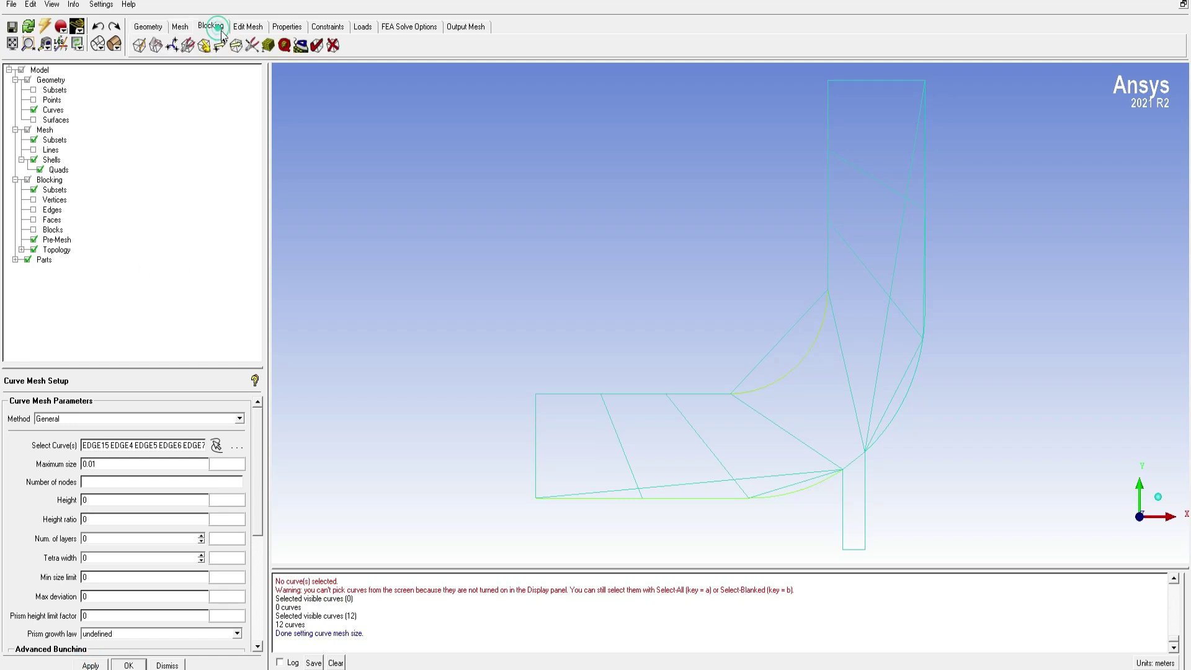
{"action": "left_click", "coordinate": [268, 45]}
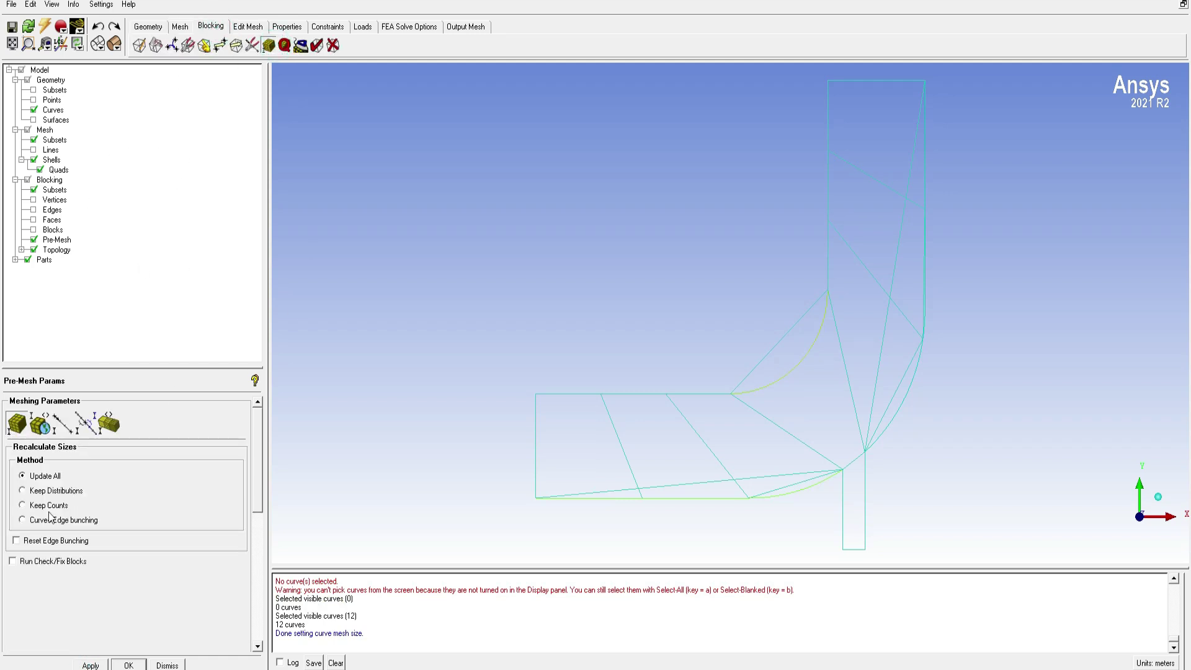
{"action": "left_click", "coordinate": [25, 563]}
{"action": "left_click", "coordinate": [90, 665]}
{"action": "left_click", "coordinate": [485, 412]}
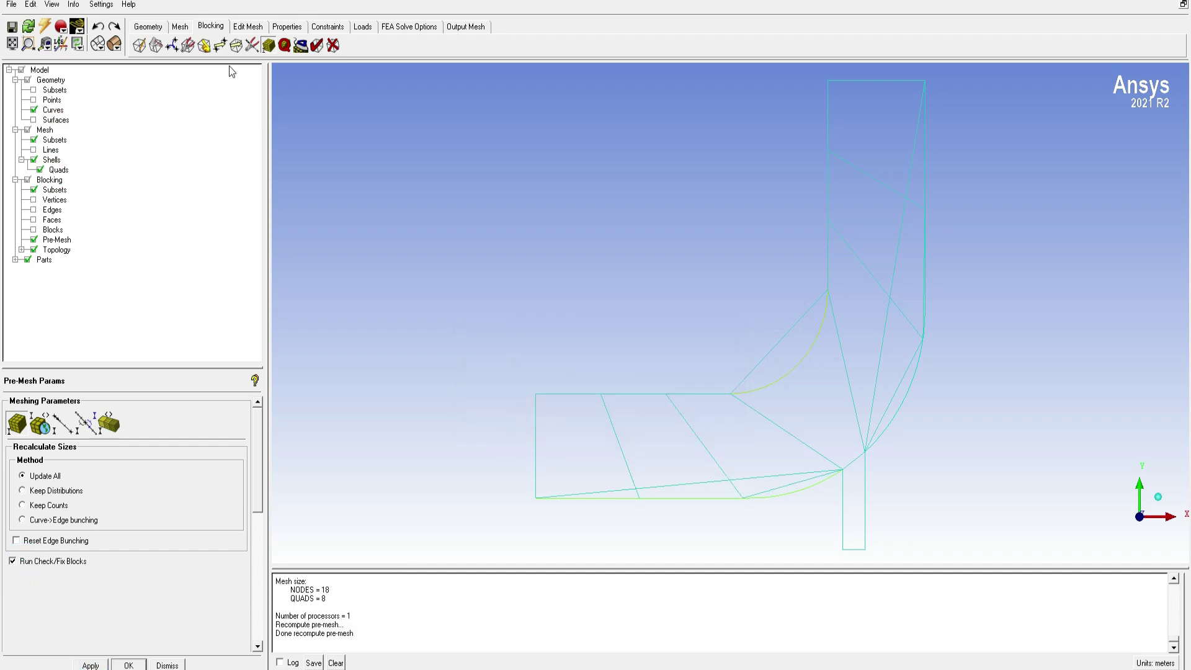
Reapply the 0.01 maximum size to all visible curves in Curve Mesh Setup.
{"action": "left_click", "coordinate": [180, 26]}
{"action": "left_click", "coordinate": [187, 45]}
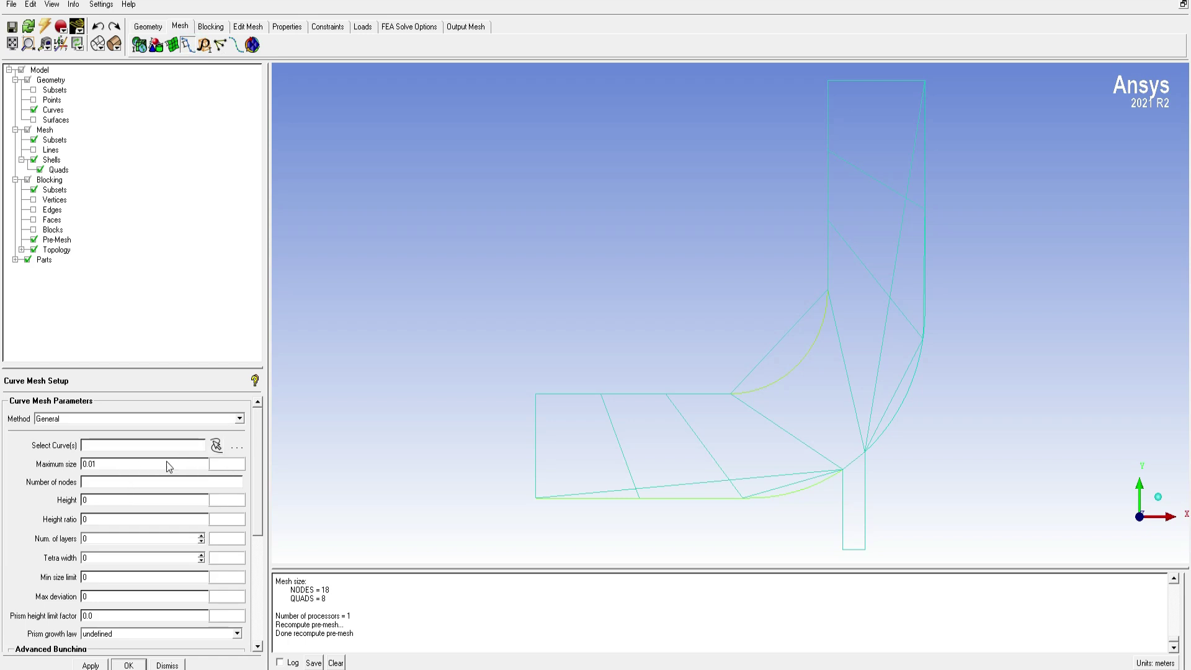
{"action": "left_click", "coordinate": [216, 445]}
{"action": "left_click", "coordinate": [951, 75]}
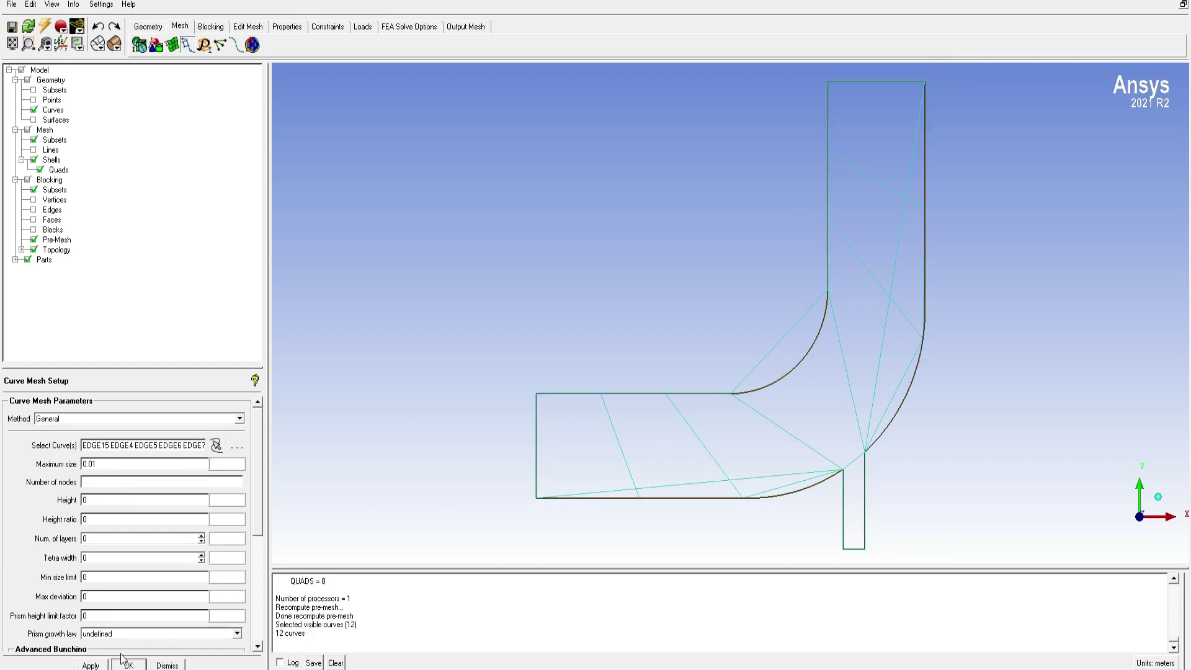
{"action": "left_click", "coordinate": [97, 665]}
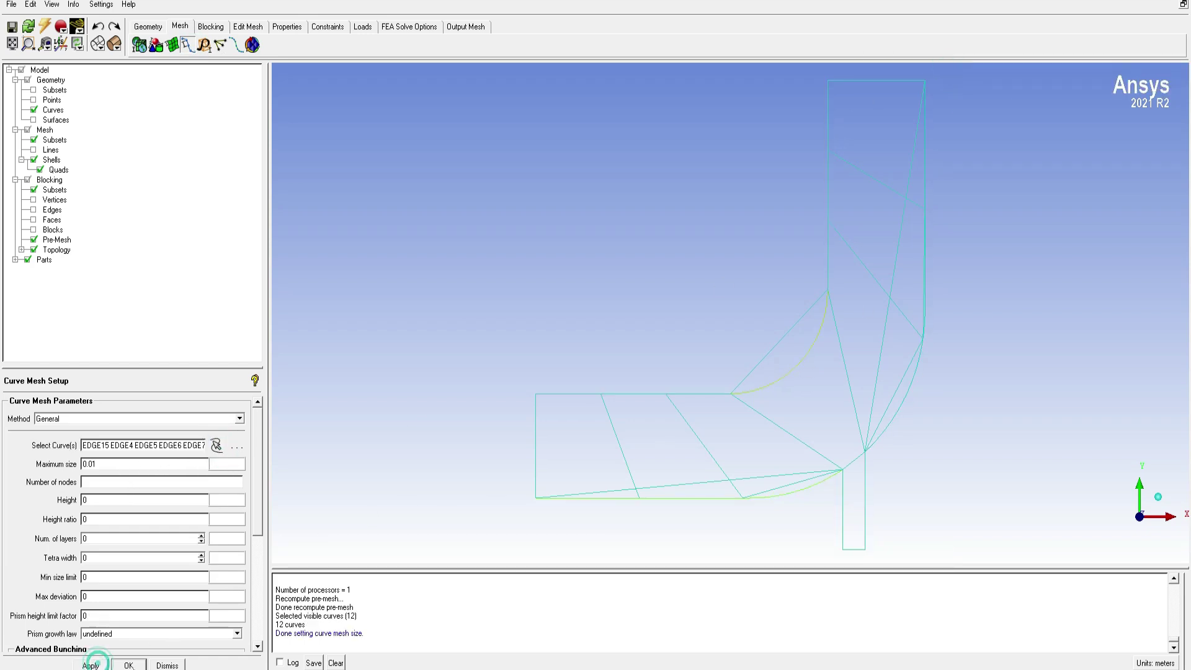
Recompute the pre-mesh again, which still reports 18 nodes and 8 quads.
{"action": "left_click", "coordinate": [210, 27]}
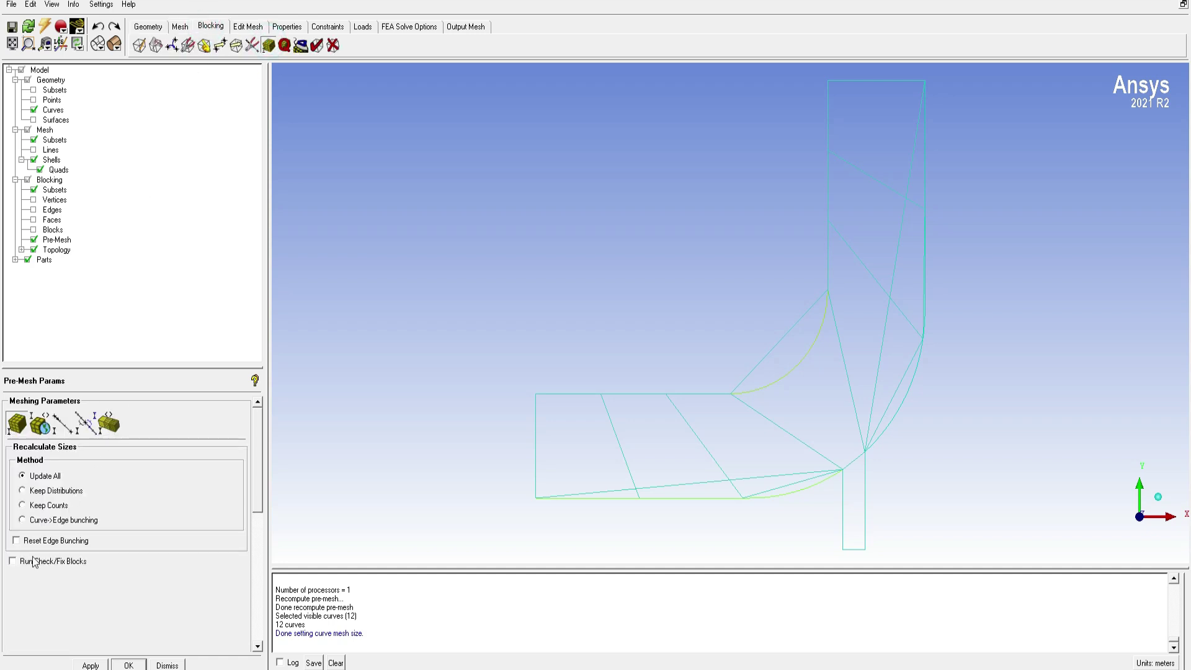
{"action": "left_click", "coordinate": [12, 560]}
{"action": "left_click", "coordinate": [91, 664]}
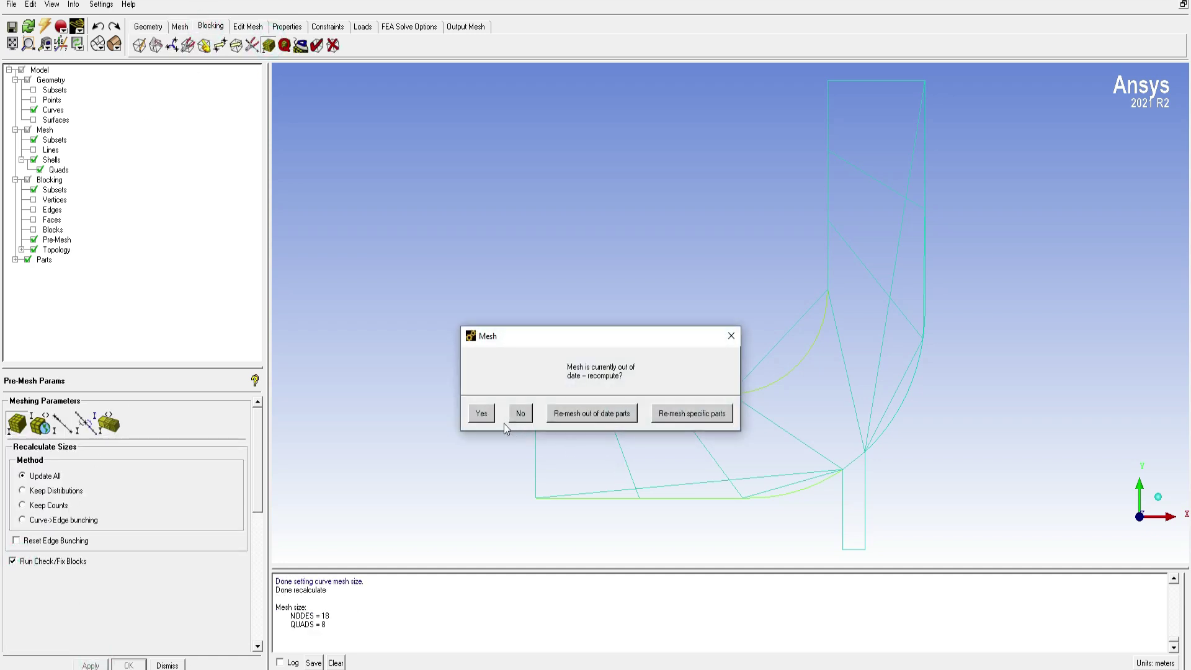
{"action": "left_click", "coordinate": [484, 416]}
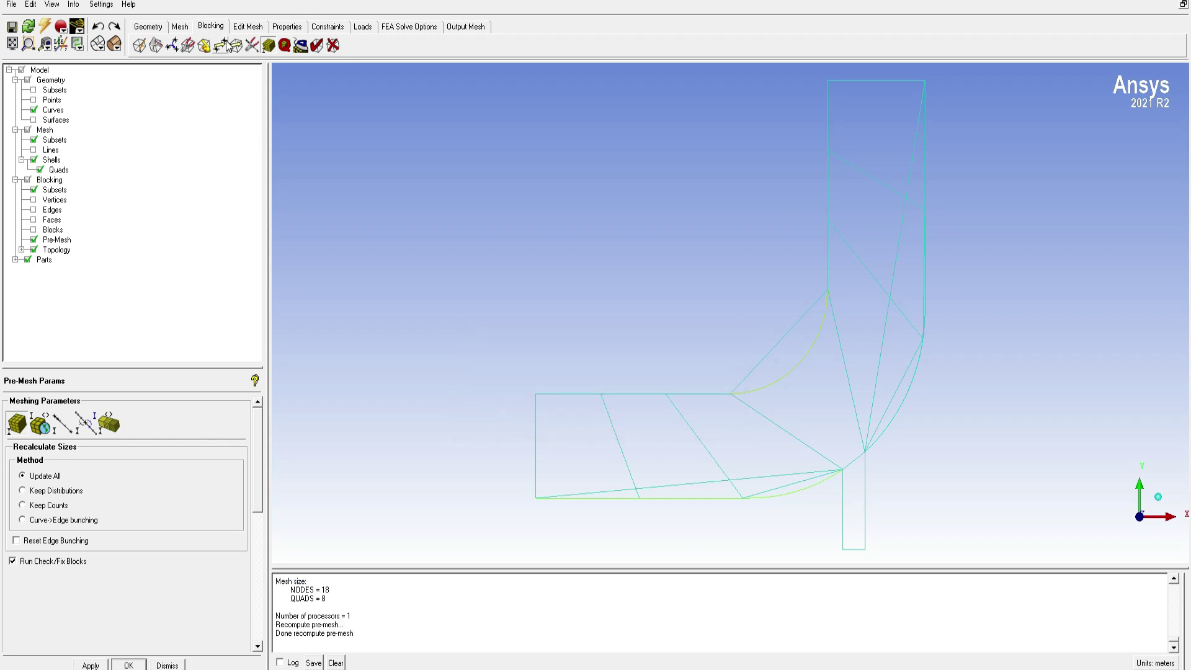
{"action": "left_click", "coordinate": [180, 27]}
Set a 0.001 maximum curve mesh size as a Workbench parameter on all 12 curves.
{"action": "left_click", "coordinate": [186, 44]}
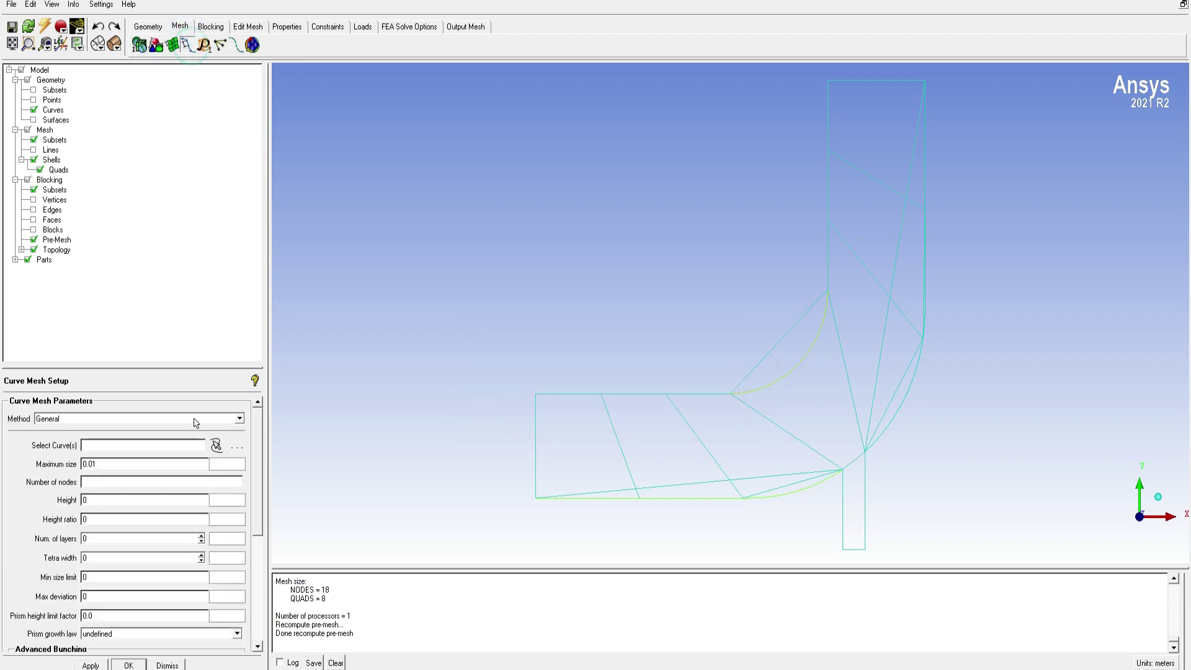
{"action": "left_click", "coordinate": [105, 464]}
{"action": "key", "text": "BackSpace"}
{"action": "left_click", "coordinate": [231, 464]}
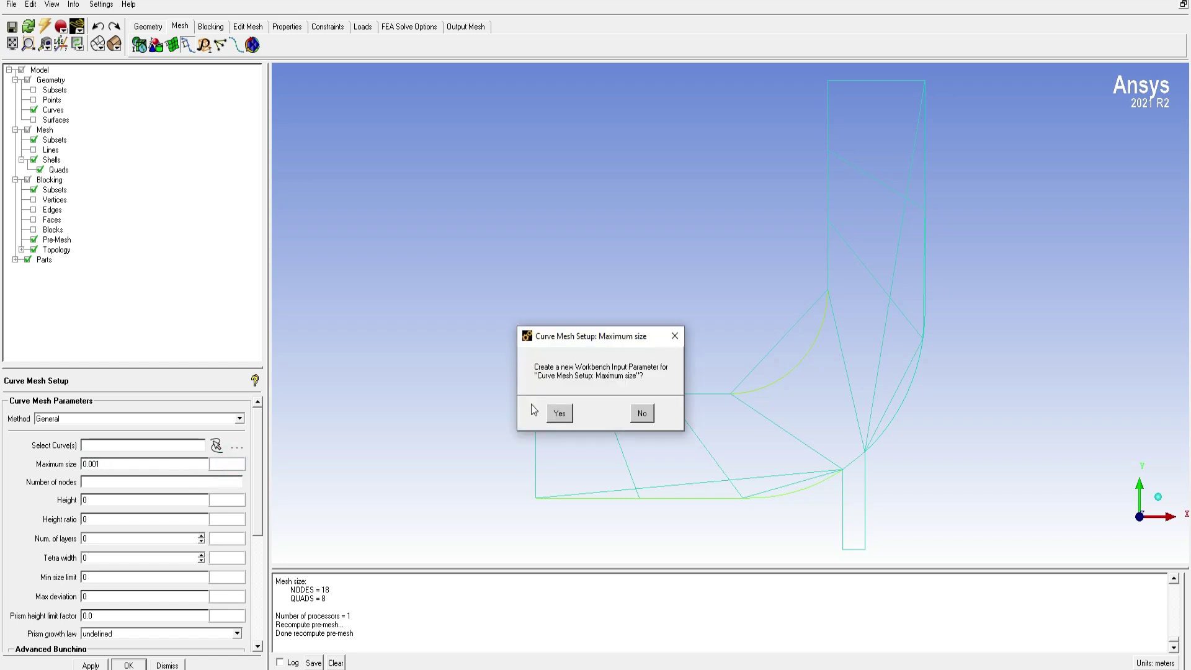
{"action": "left_click", "coordinate": [552, 409]}
{"action": "left_click", "coordinate": [215, 446]}
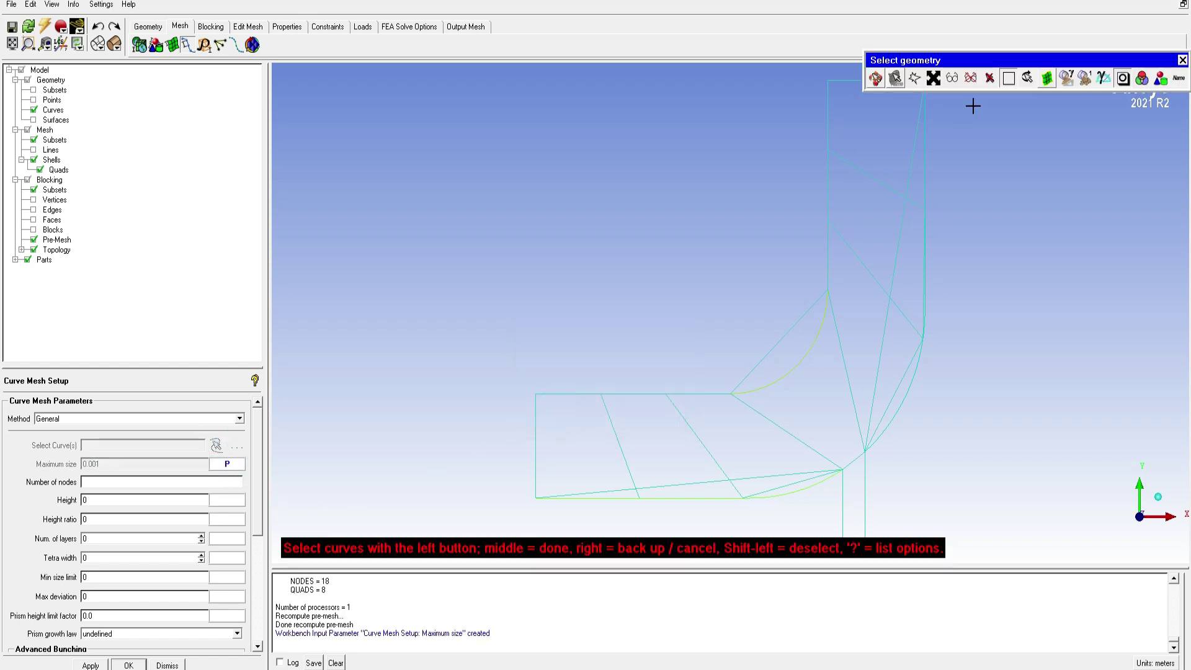
{"action": "left_click", "coordinate": [934, 79]}
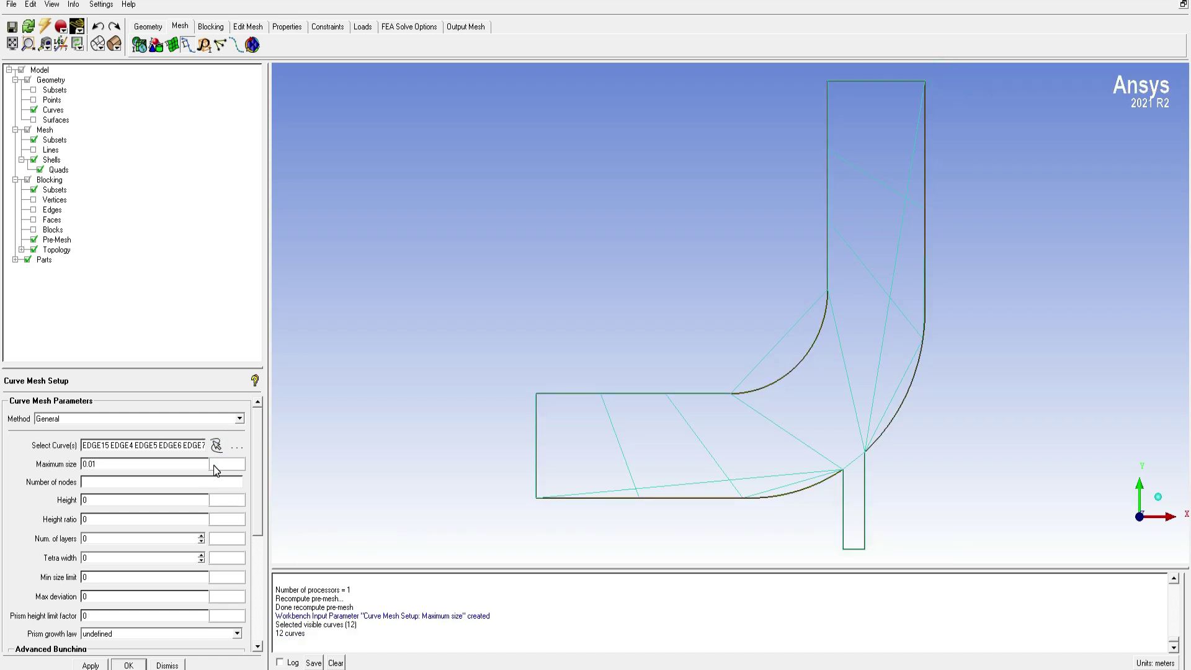
{"action": "left_click", "coordinate": [90, 666]}
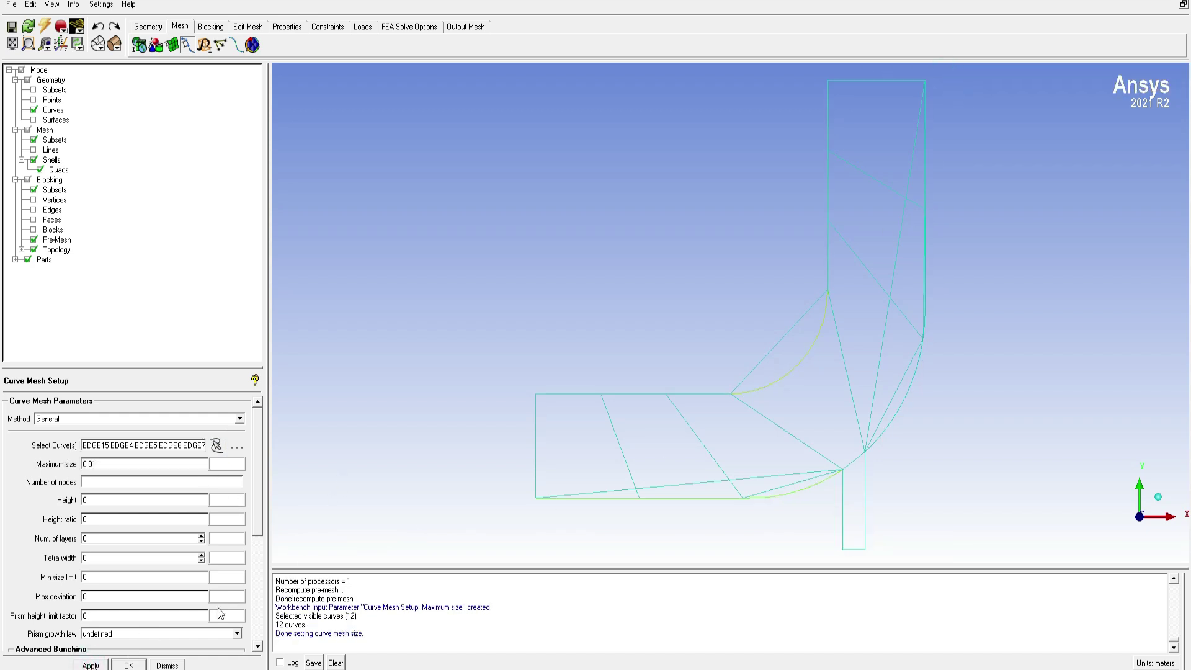
Recompute the pre-mesh with Run Check/Fix Blocks enabled.
{"action": "left_click", "coordinate": [211, 25]}
{"action": "left_click", "coordinate": [268, 45]}
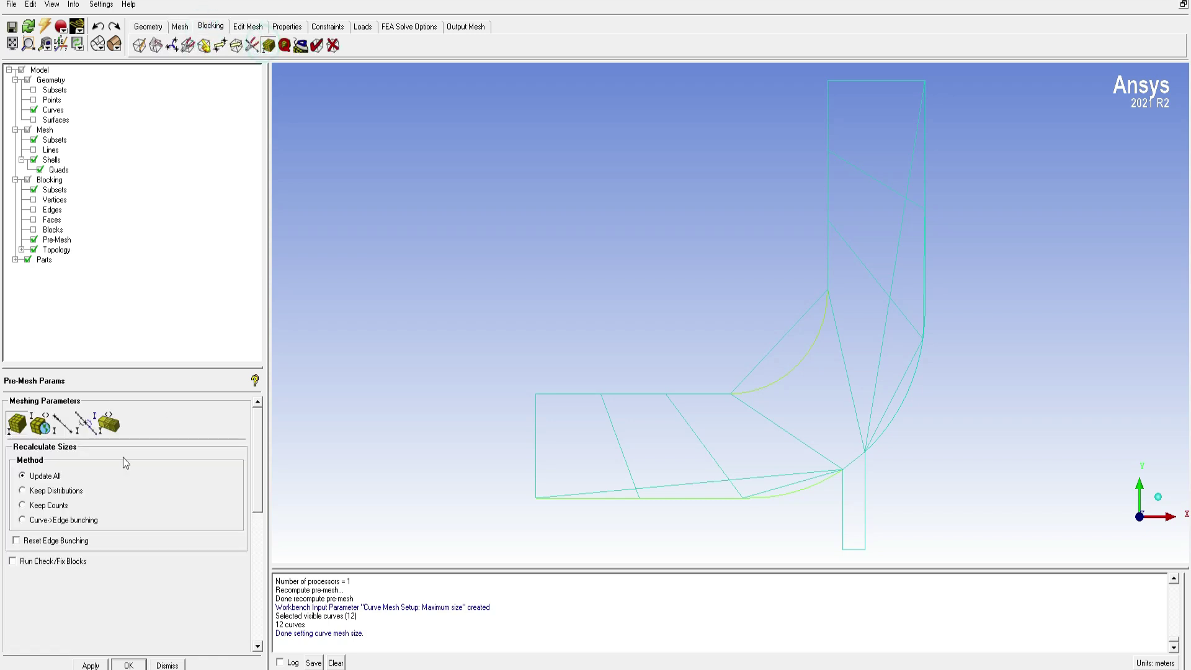
{"action": "left_click", "coordinate": [44, 560]}
{"action": "left_click", "coordinate": [93, 662]}
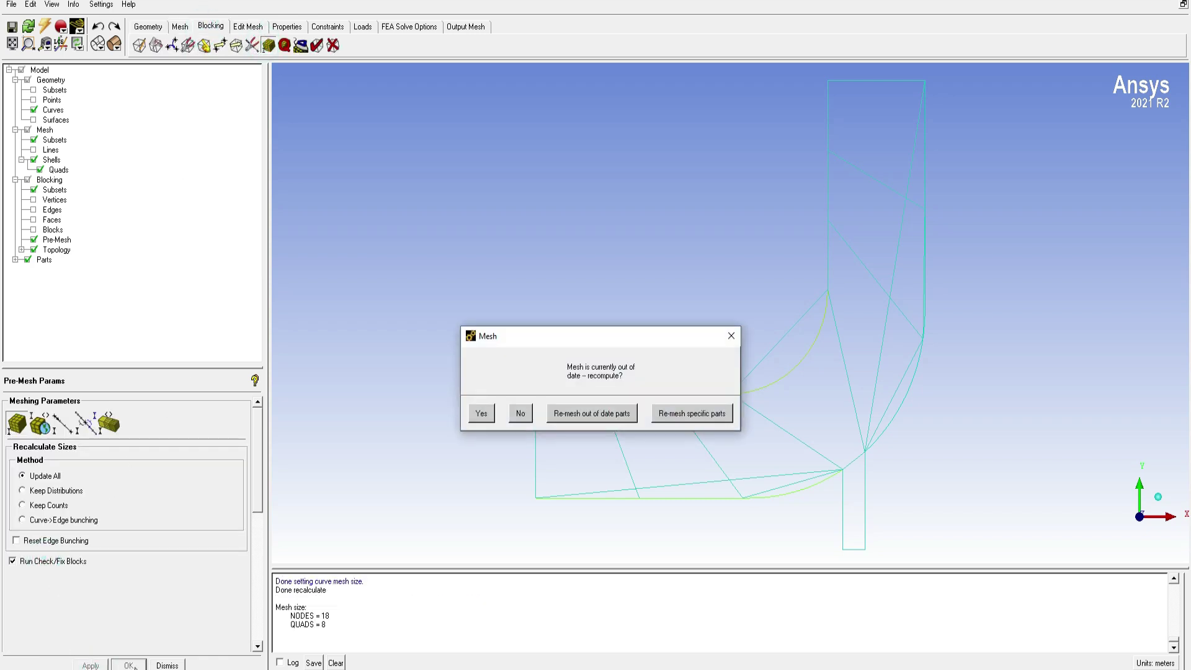
{"action": "left_click", "coordinate": [481, 413]}
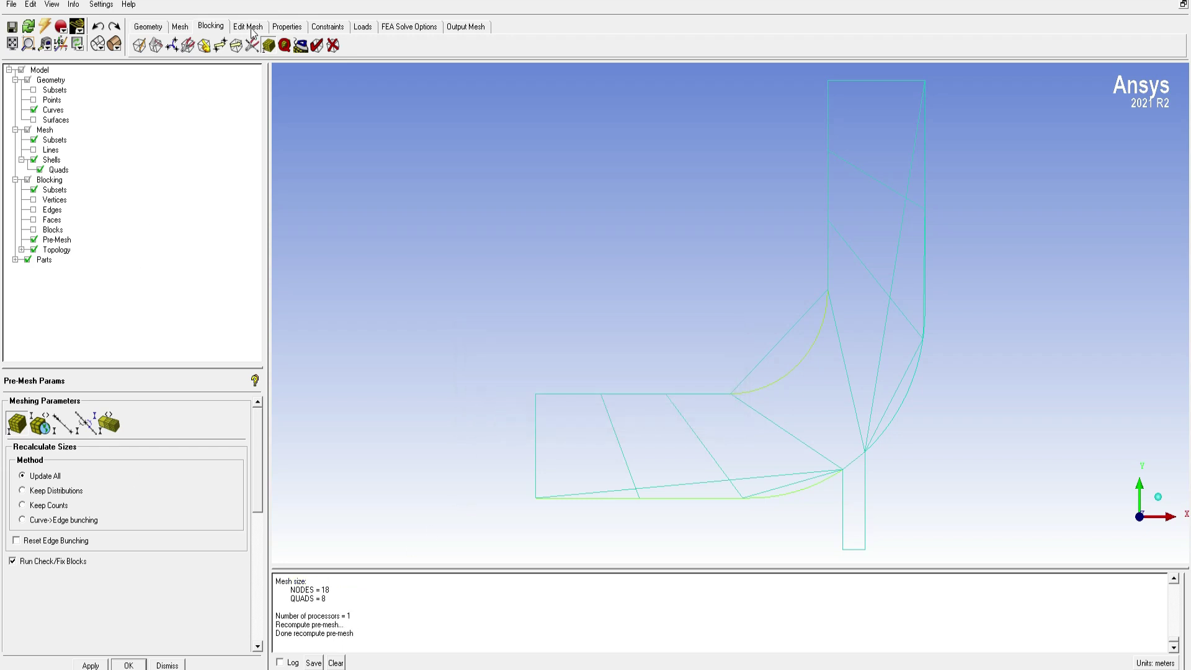
Reapply the 0.001 maximum curve size to all visible curves.
{"action": "left_click", "coordinate": [180, 26]}
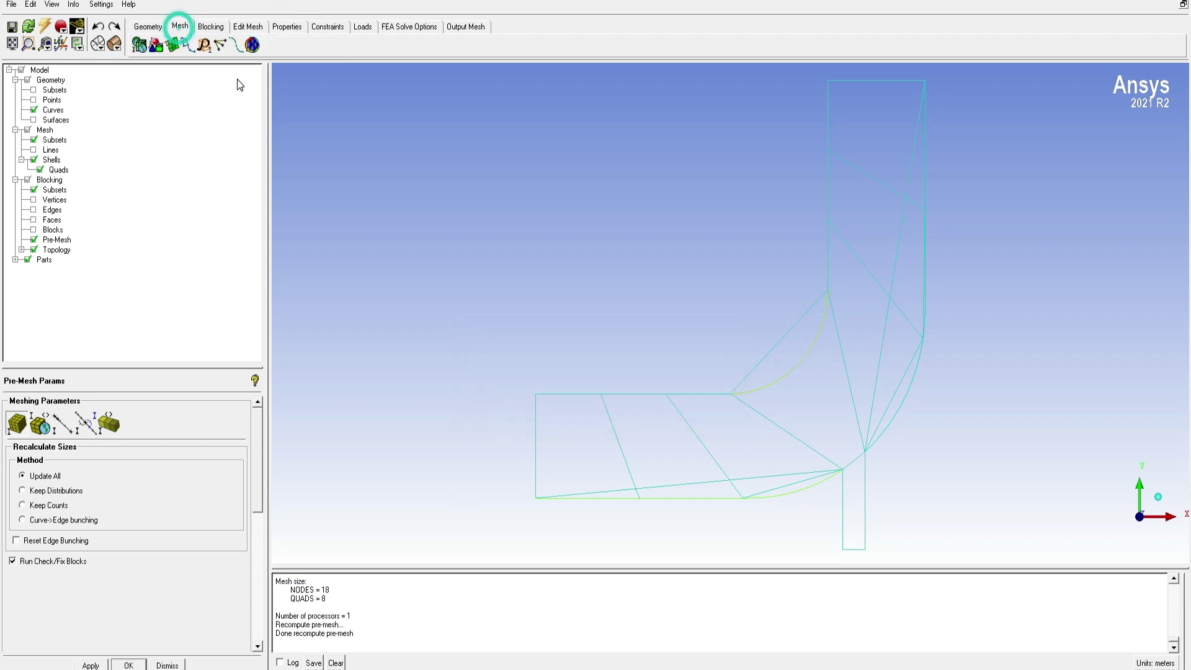
{"action": "left_click", "coordinate": [187, 45]}
{"action": "left_click", "coordinate": [215, 446]}
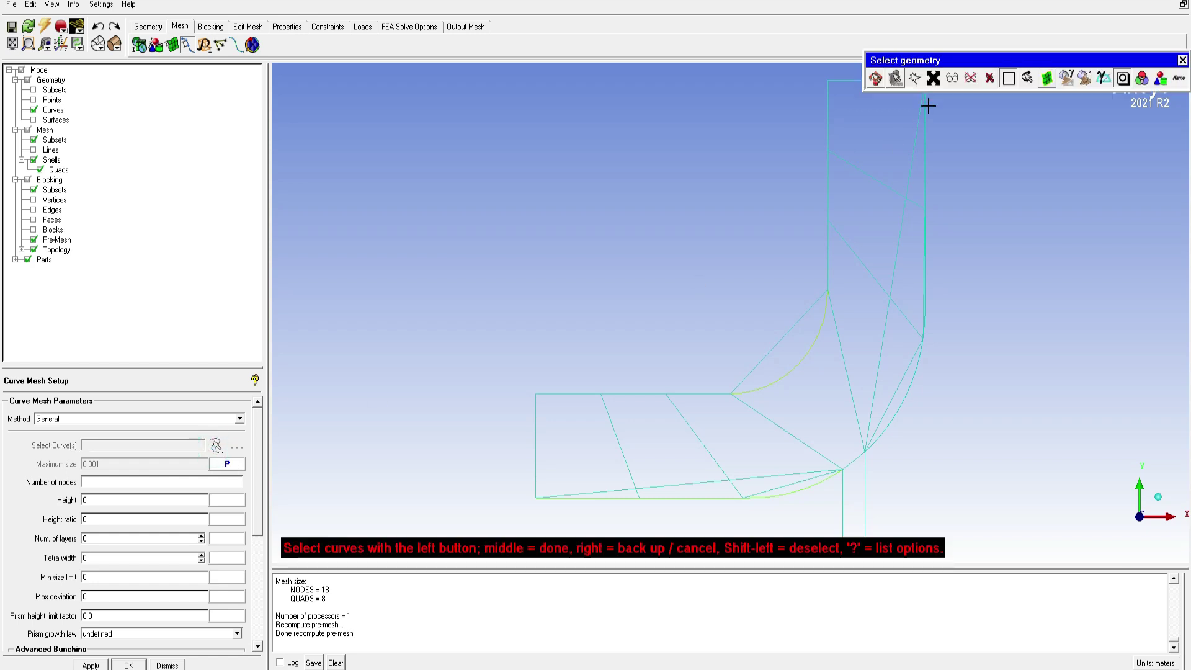
{"action": "left_click", "coordinate": [949, 77]}
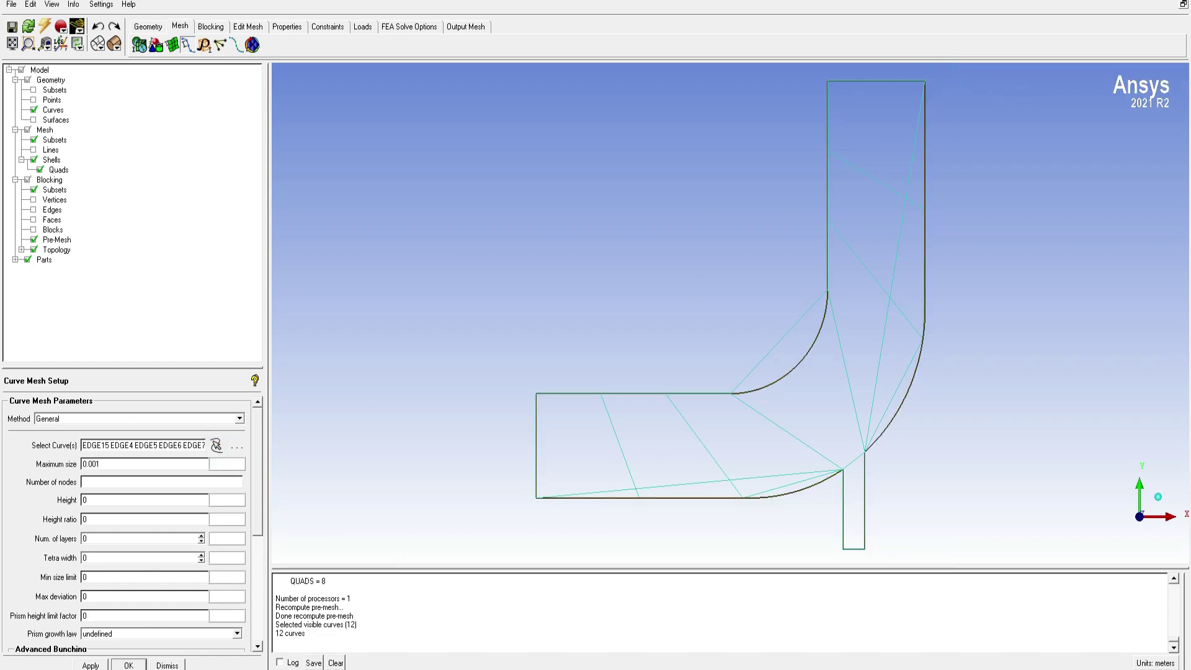
{"action": "left_click", "coordinate": [90, 665]}
Recompute the pre-mesh with Run Check/Fix Blocks into 900 quads, then hide the curves and shell quads.
{"action": "left_click", "coordinate": [211, 26]}
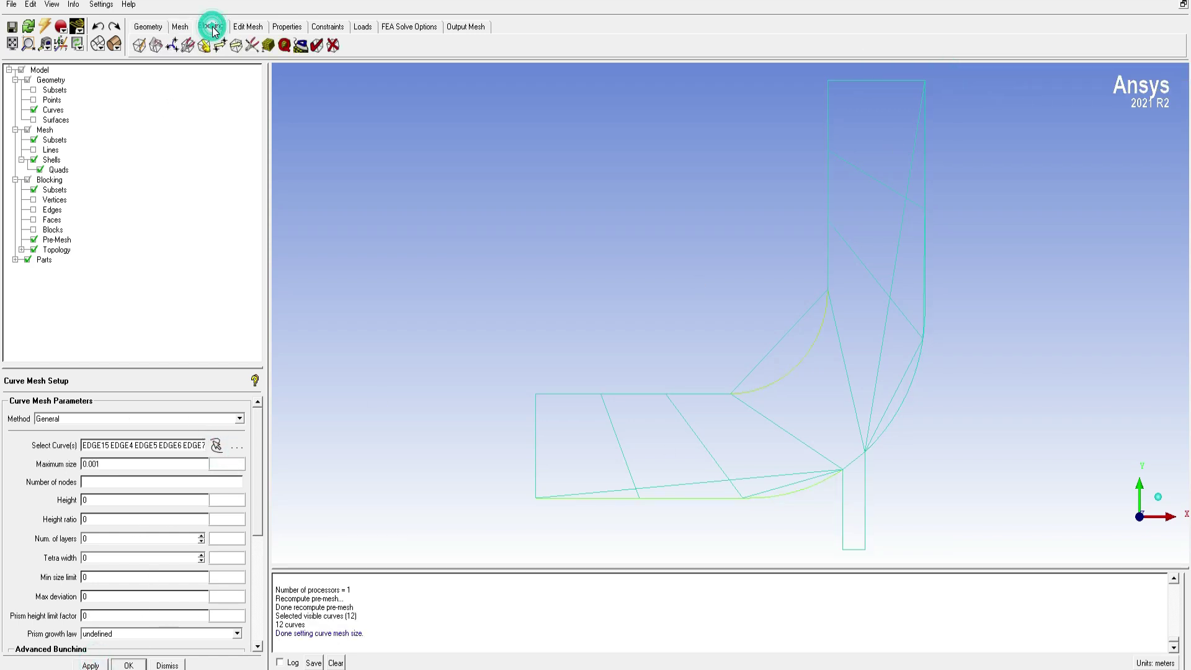
{"action": "left_click", "coordinate": [268, 44]}
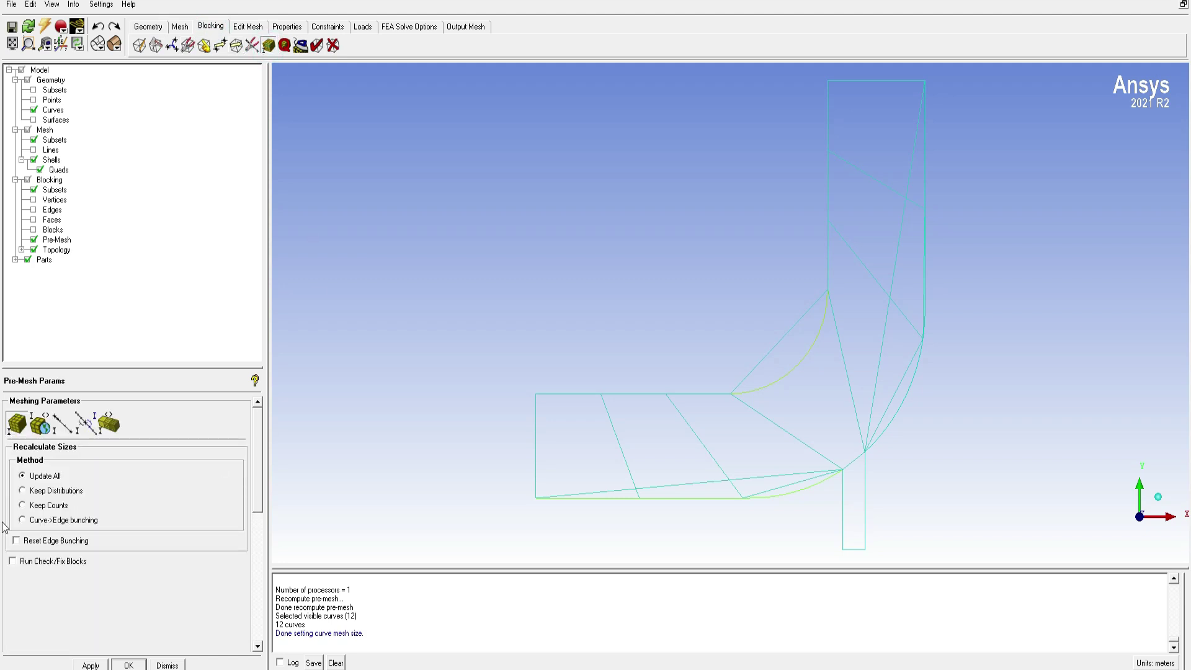
{"action": "left_click", "coordinate": [44, 561]}
{"action": "left_click", "coordinate": [90, 665]}
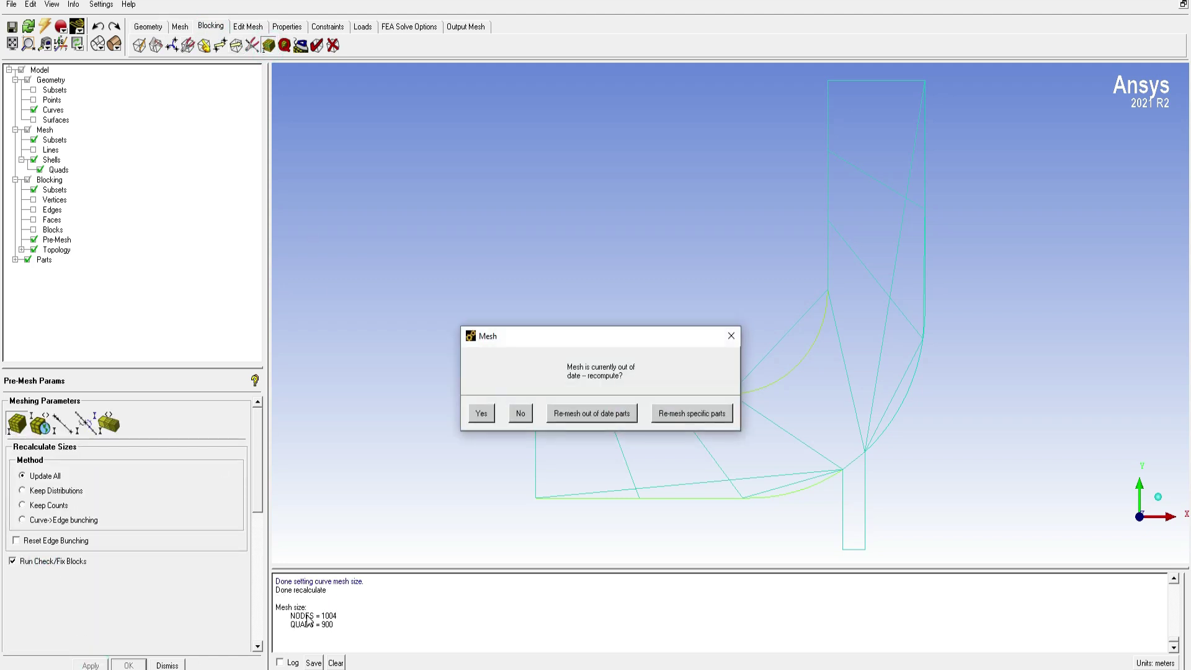
{"action": "left_click", "coordinate": [482, 414]}
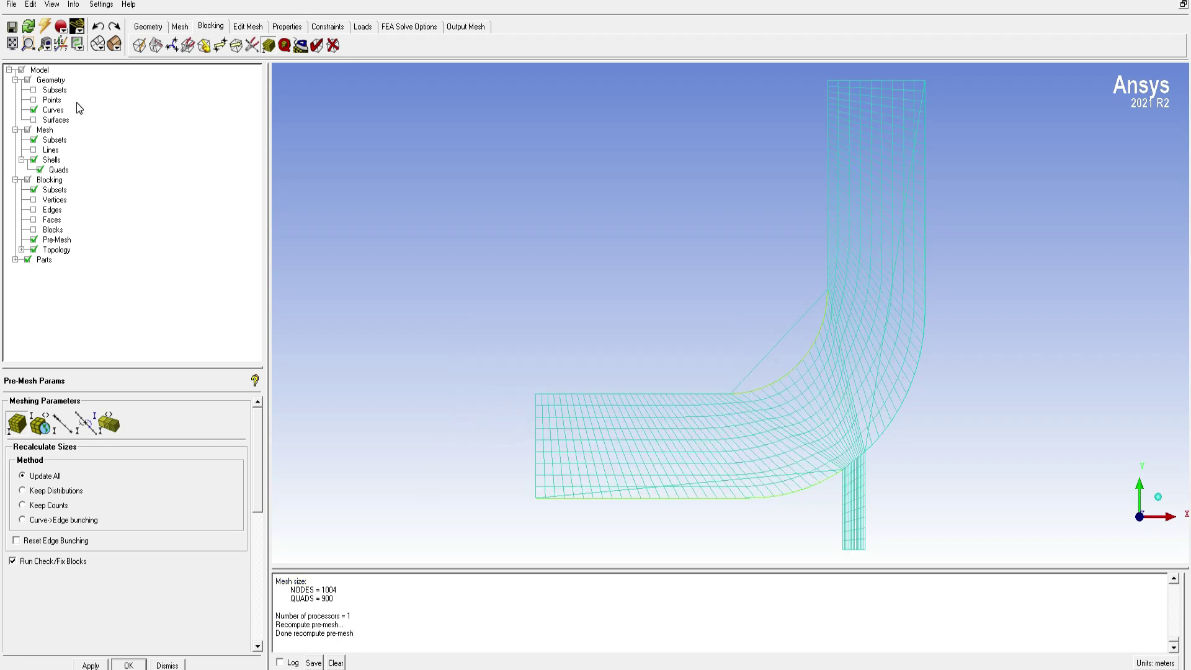
{"action": "left_click", "coordinate": [34, 111]}
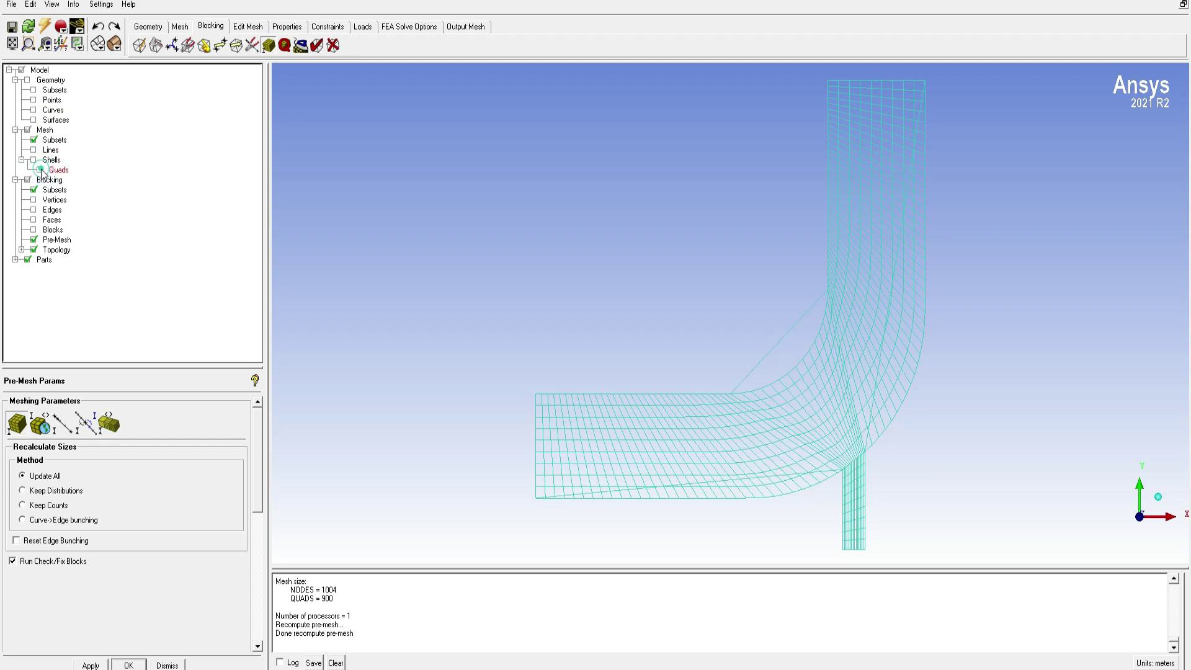
{"action": "left_click", "coordinate": [41, 170]}
Return to the tutorial PDF's Advanced Bunching figure on page 24.
{"action": "key", "text": "alt+Tab"}
{"action": "scroll", "coordinate": [546, 248], "scroll_direction": "up", "scroll_amount": 10}
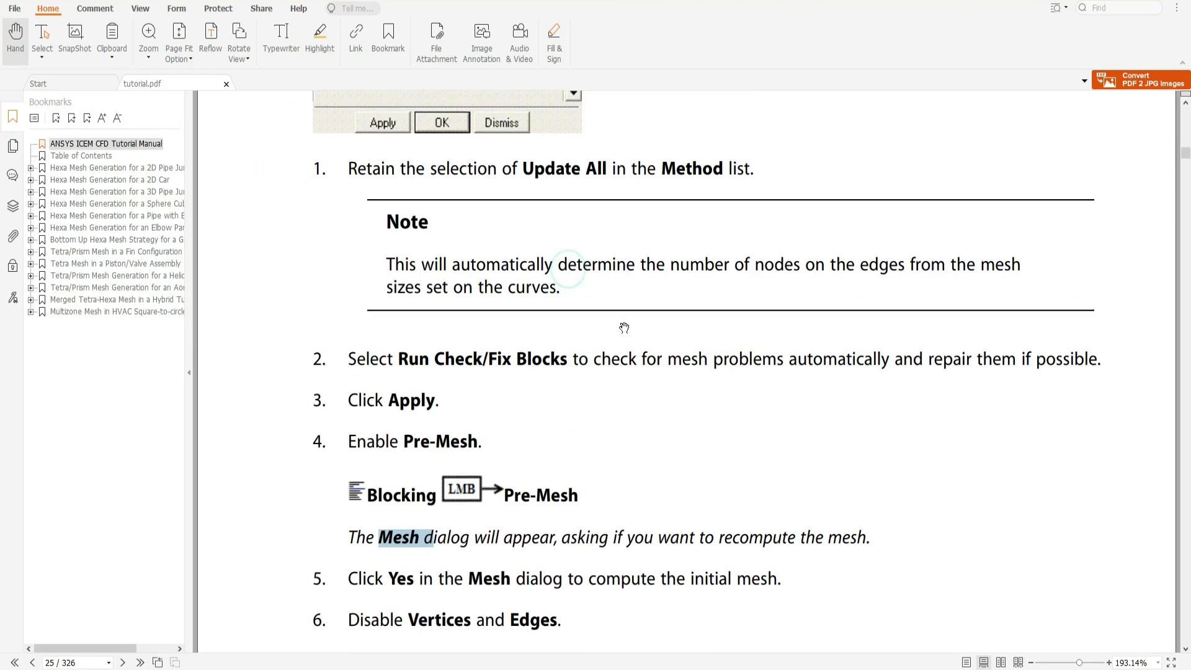
{"action": "scroll", "coordinate": [623, 327], "scroll_direction": "up", "scroll_amount": 10}
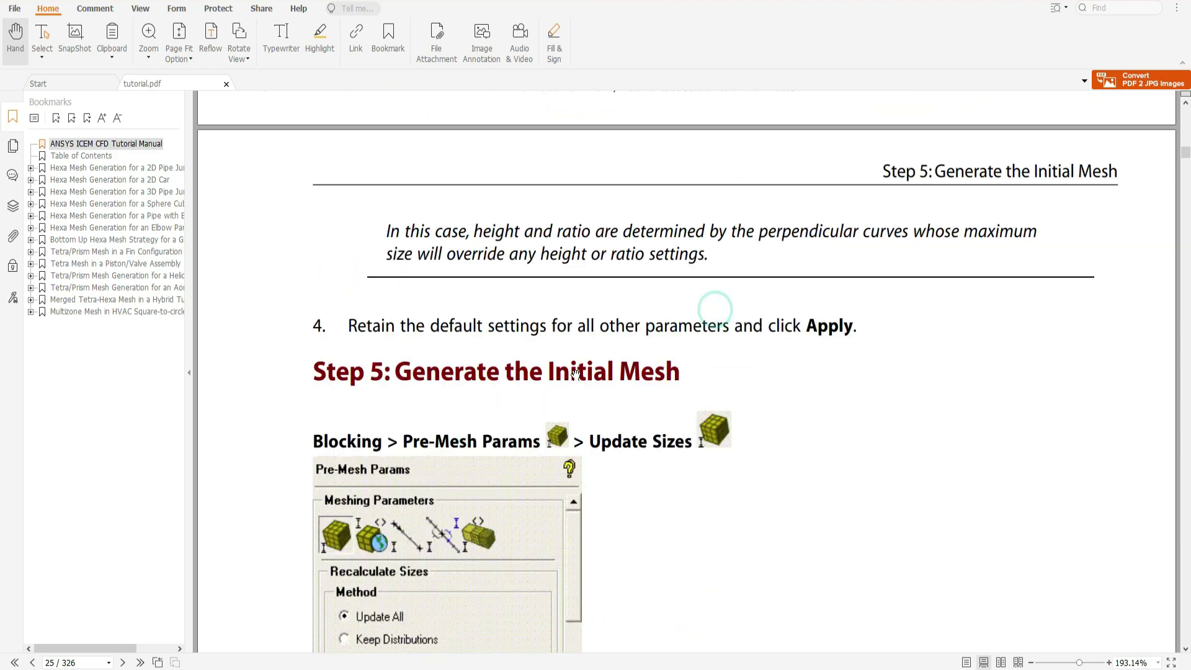
{"action": "scroll", "coordinate": [620, 347], "scroll_direction": "up", "scroll_amount": 10}
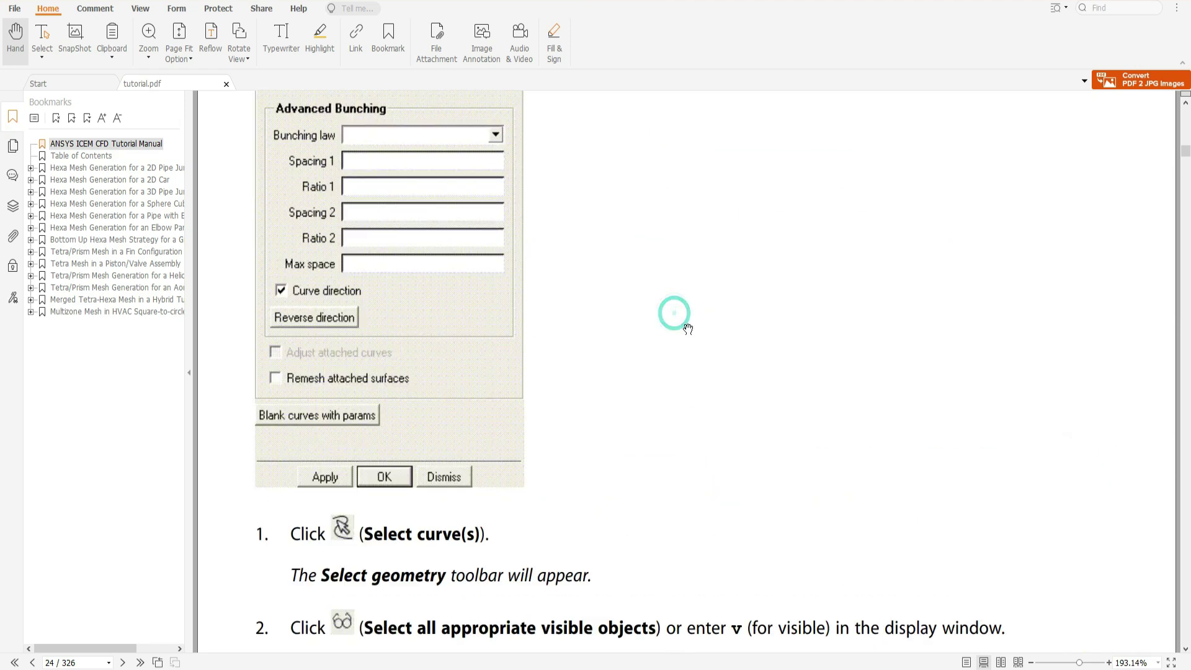